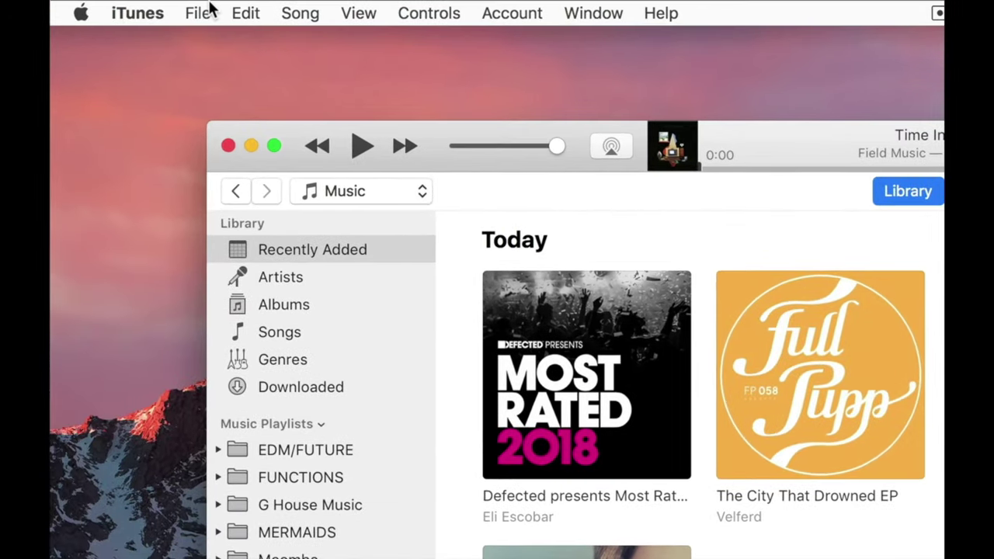
- Create a new empty iTunes playlist from File > New > Playlist, named 'Joey's House'
{"action": "left_click", "coordinate": [208, 12]}
{"action": "mouse_move", "coordinate": [365, 40]}
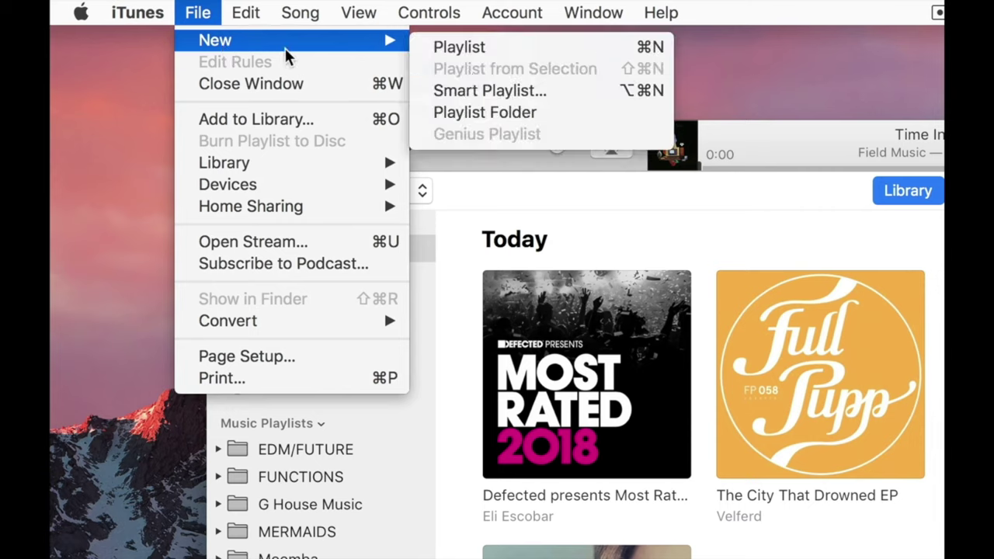
{"action": "left_click", "coordinate": [468, 49]}
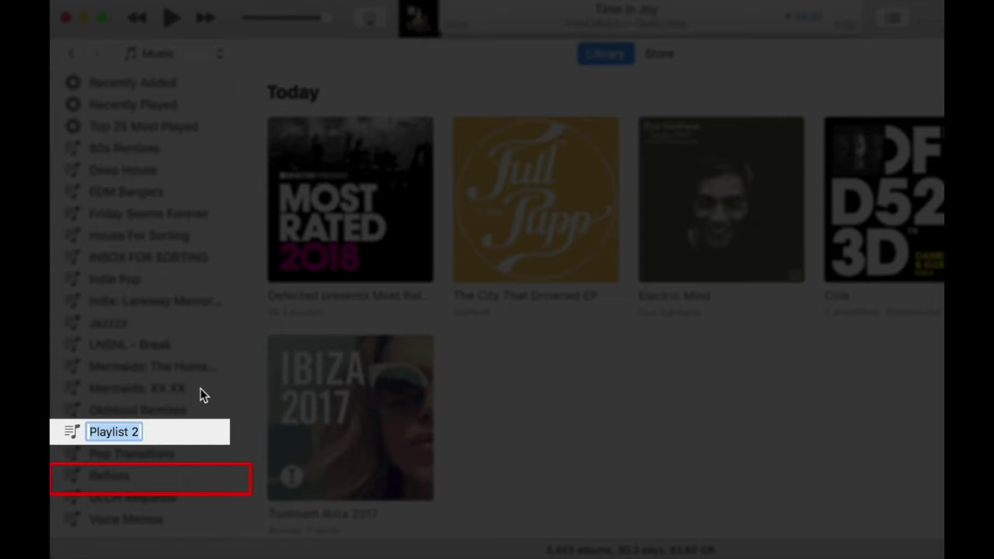
{"action": "type", "text": "Jo"}
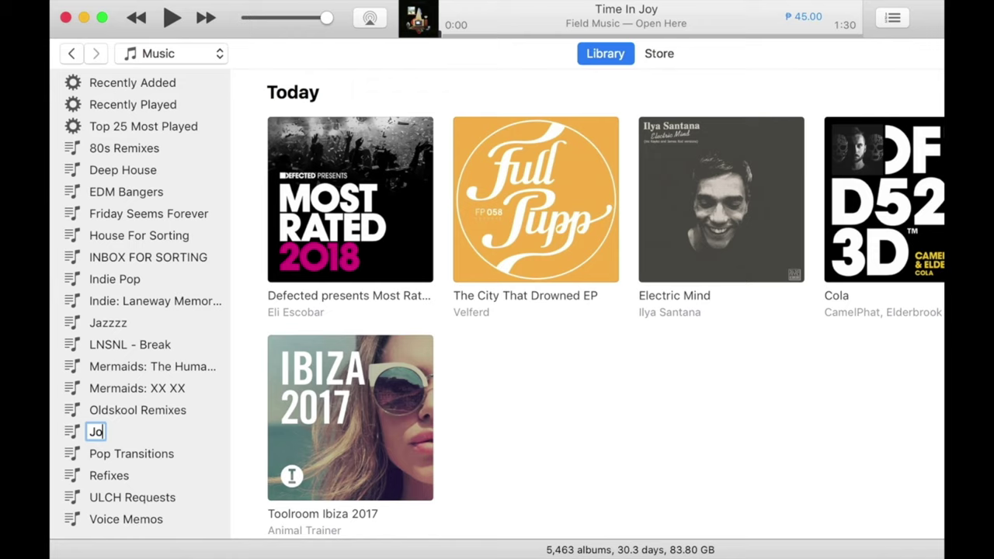
{"action": "type", "text": "ey's House"}
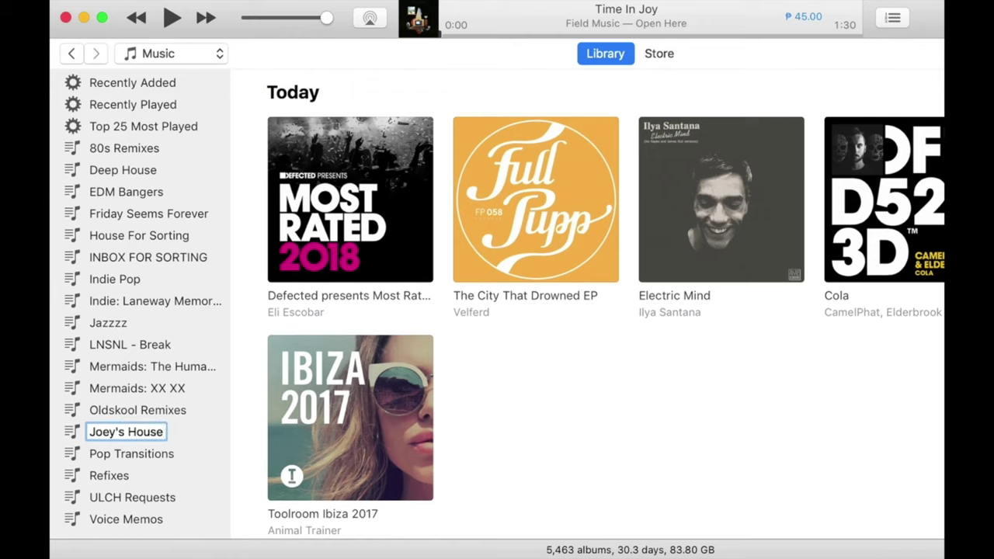
{"action": "key", "text": "Return"}
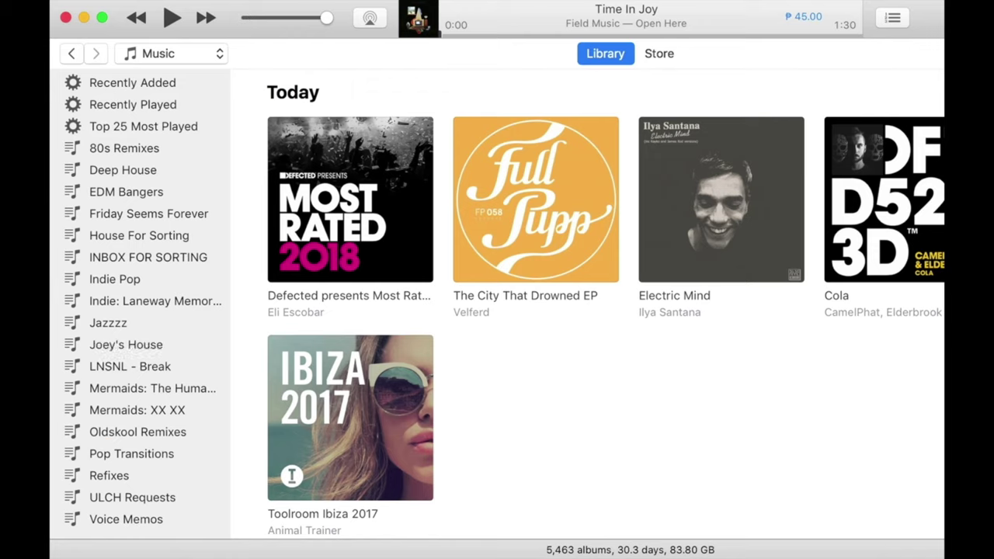
- In Recently Added, select all six Today albums, starting from Most Rated 2018
{"action": "left_click", "coordinate": [133, 344]}
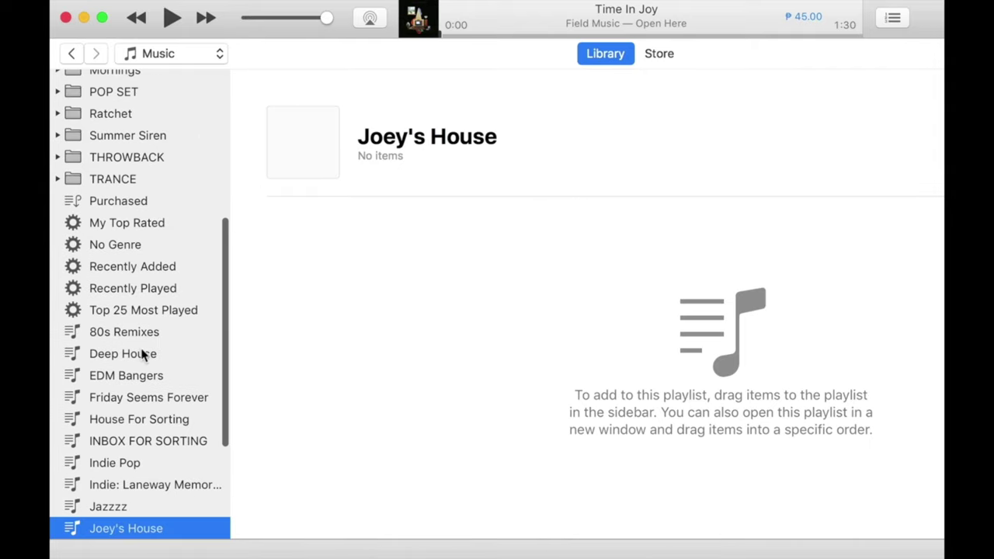
{"action": "scroll", "coordinate": [134, 394], "scroll_direction": "down", "scroll_amount": 3}
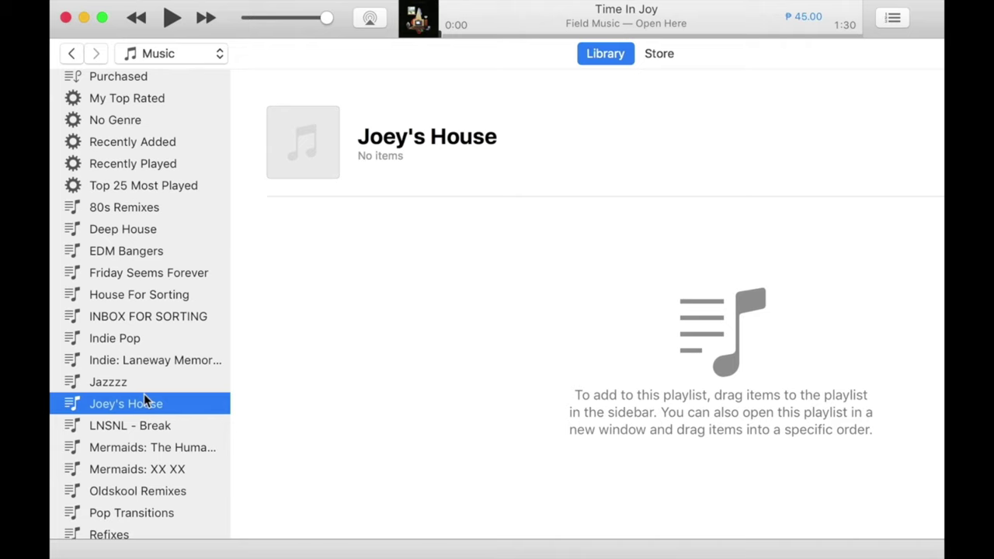
{"action": "scroll", "coordinate": [155, 377], "scroll_direction": "up", "scroll_amount": 10}
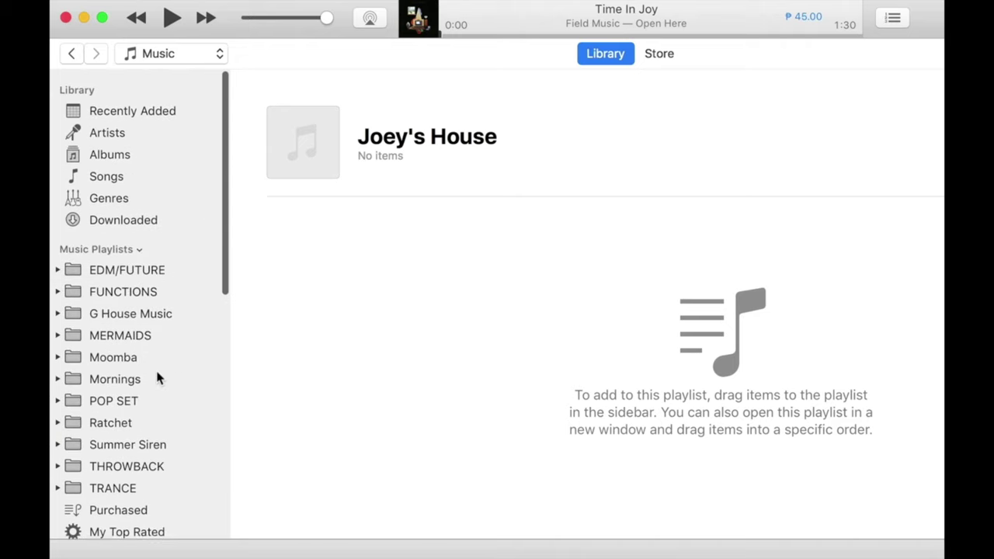
{"action": "left_click", "coordinate": [132, 107]}
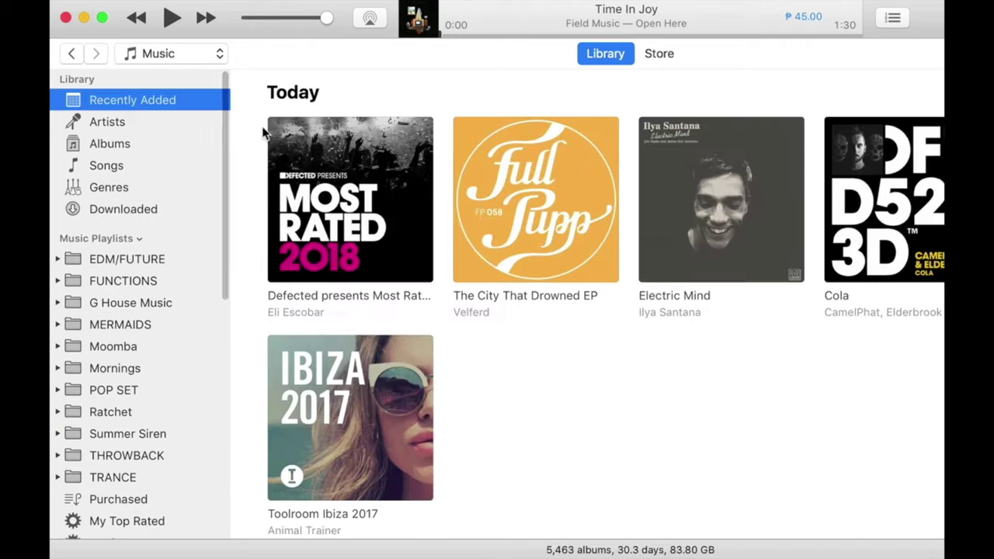
{"action": "left_click", "coordinate": [338, 155]}
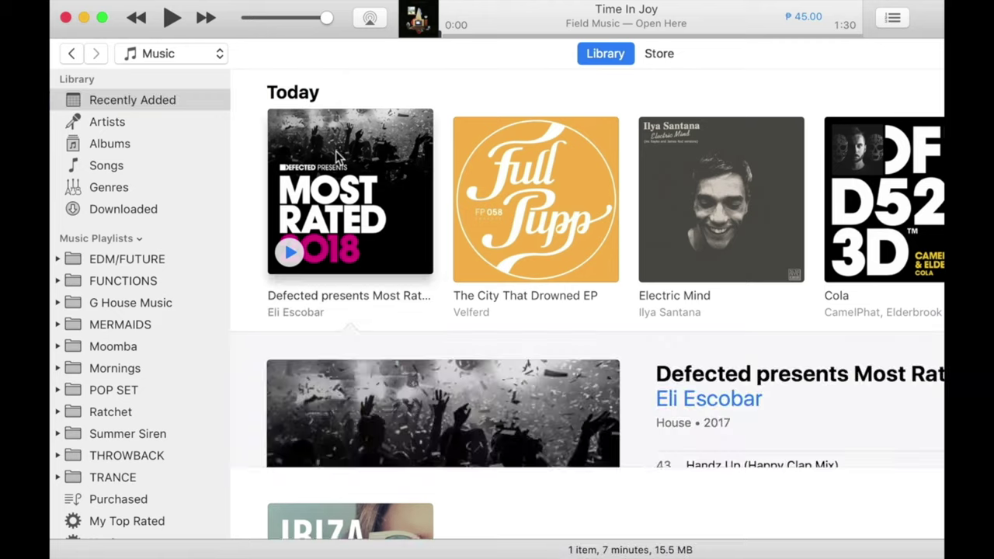
{"action": "scroll", "coordinate": [338, 155], "scroll_direction": "down", "scroll_amount": 6}
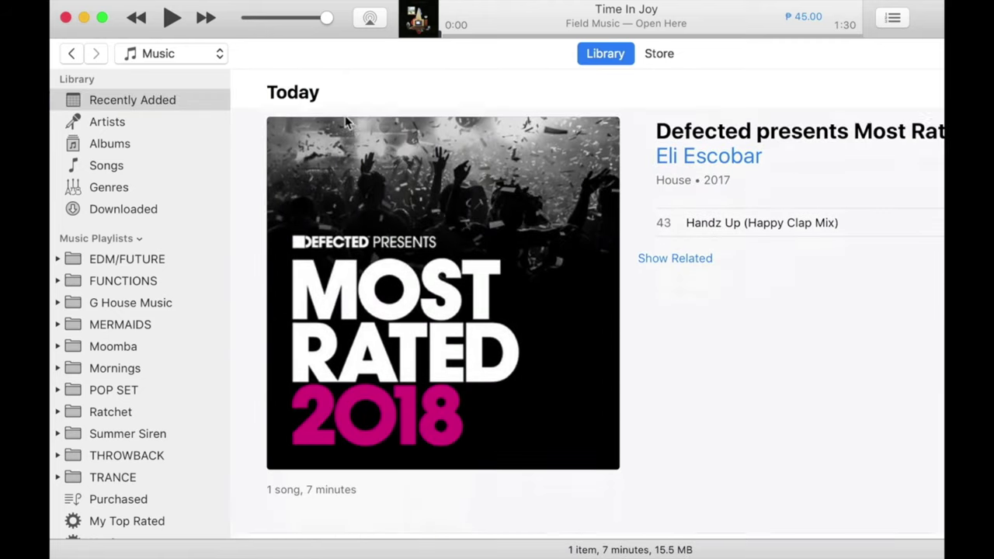
{"action": "scroll", "coordinate": [401, 369], "scroll_direction": "down", "scroll_amount": 1}
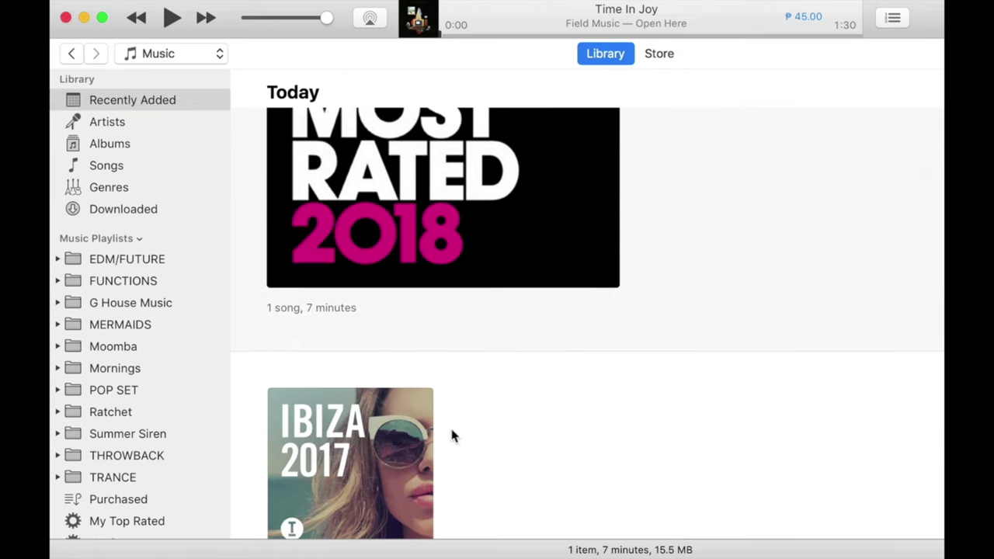
{"action": "left_click", "coordinate": [393, 438], "text": "shift"}
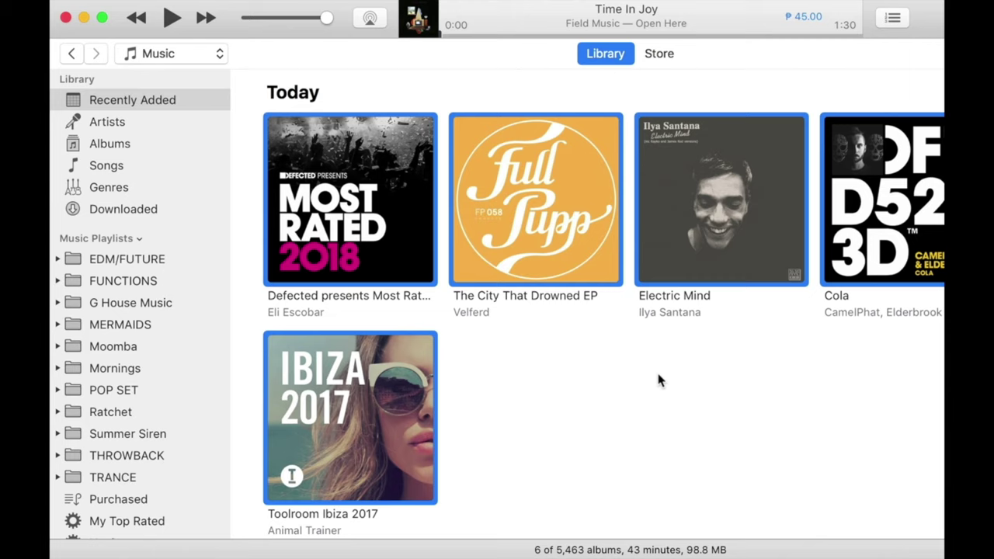
- Drag the six selected albums onto the Joey's House playlist in the sidebar
{"action": "scroll", "coordinate": [169, 344], "scroll_direction": "down", "scroll_amount": 5}
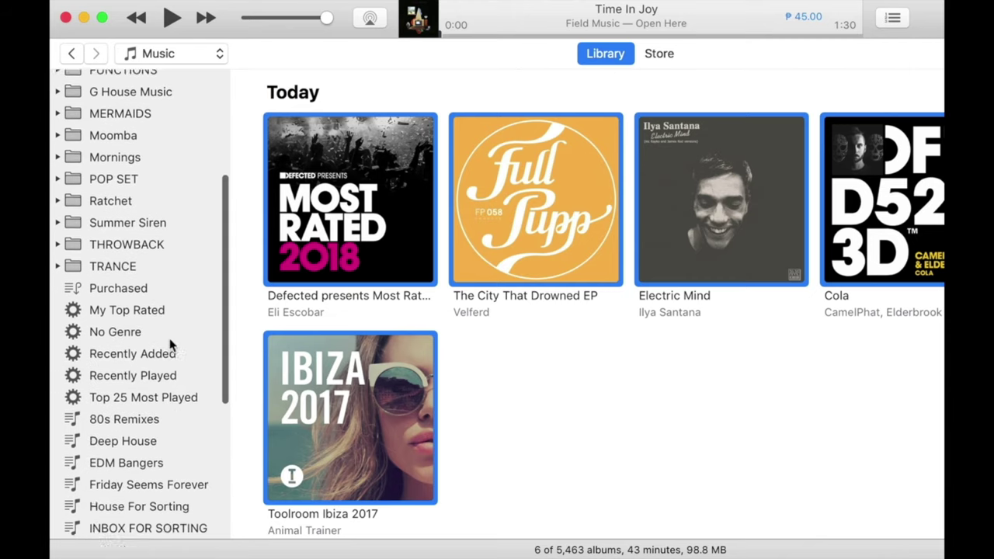
{"action": "scroll", "coordinate": [170, 344], "scroll_direction": "down", "scroll_amount": 6}
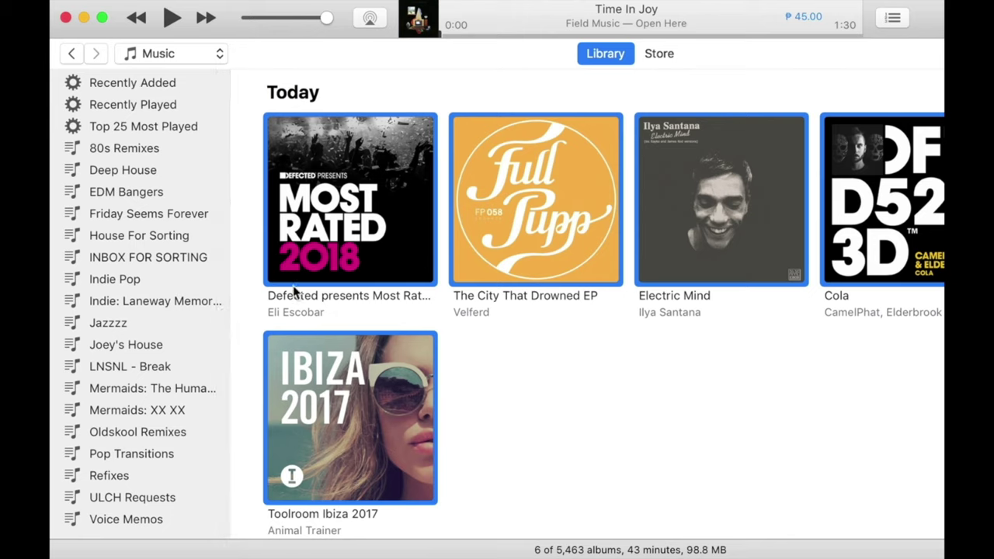
{"action": "mouse_move", "coordinate": [365, 244]}
{"action": "left_click_drag", "start_coordinate": [381, 238], "coordinate": [166, 344]}
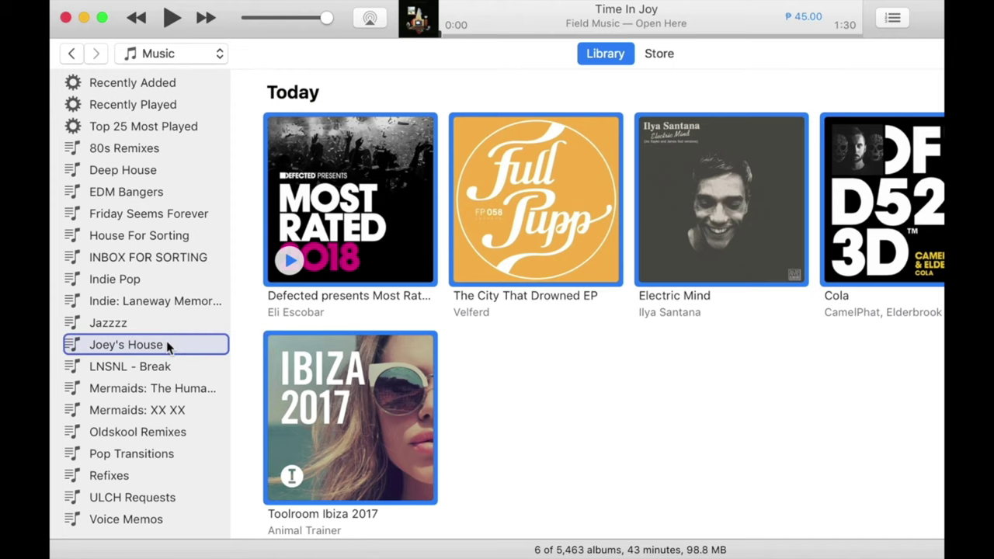
- View the Joey's House playlist to confirm its six songs, 43 minutes in total
{"action": "left_click", "coordinate": [166, 345]}
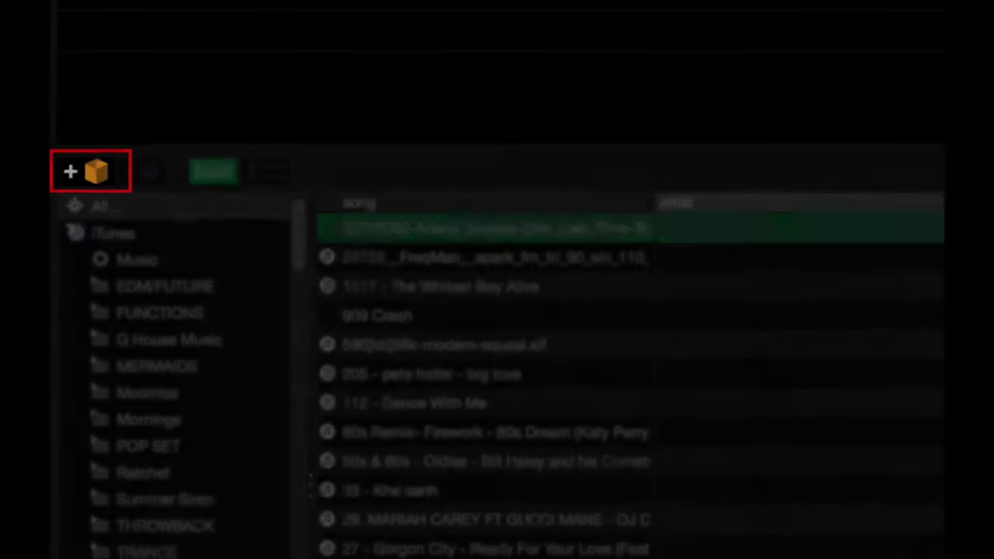
- Rename the new Serato crate 'crate 1' to 'Joey's House'
{"action": "scroll", "coordinate": [171, 373], "scroll_direction": "down", "scroll_amount": 5}
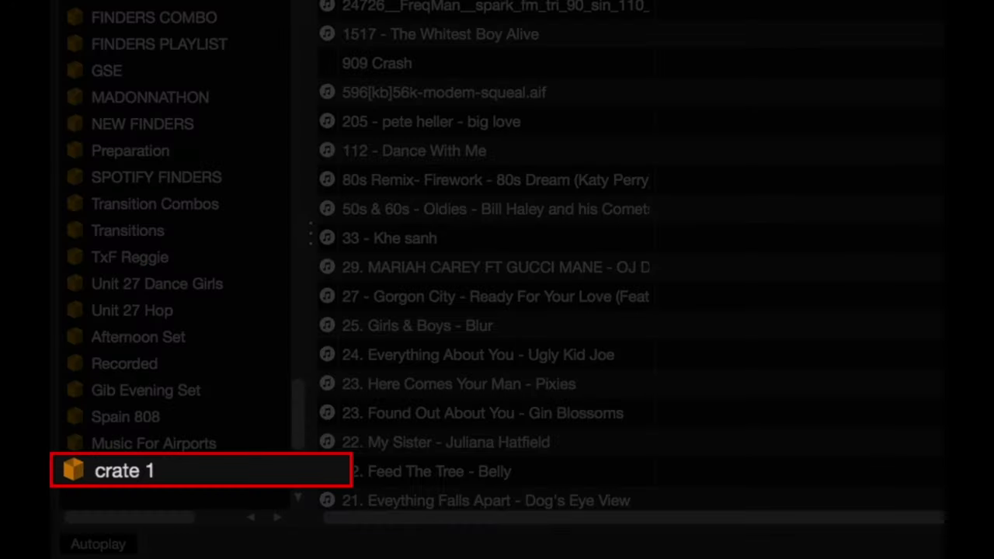
{"action": "left_click", "coordinate": [125, 472]}
{"action": "double_click", "coordinate": [125, 472]}
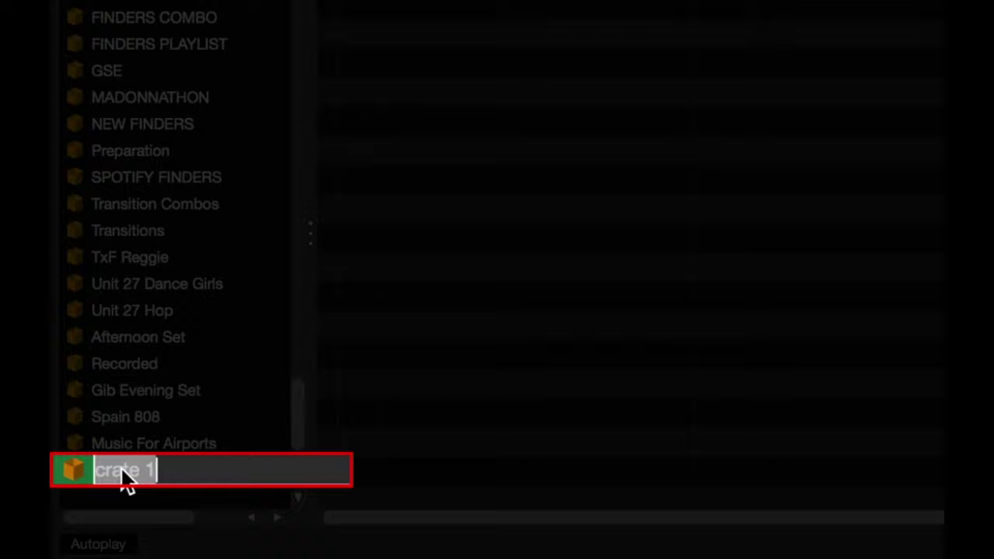
{"action": "type", "text": "Joey's House"}
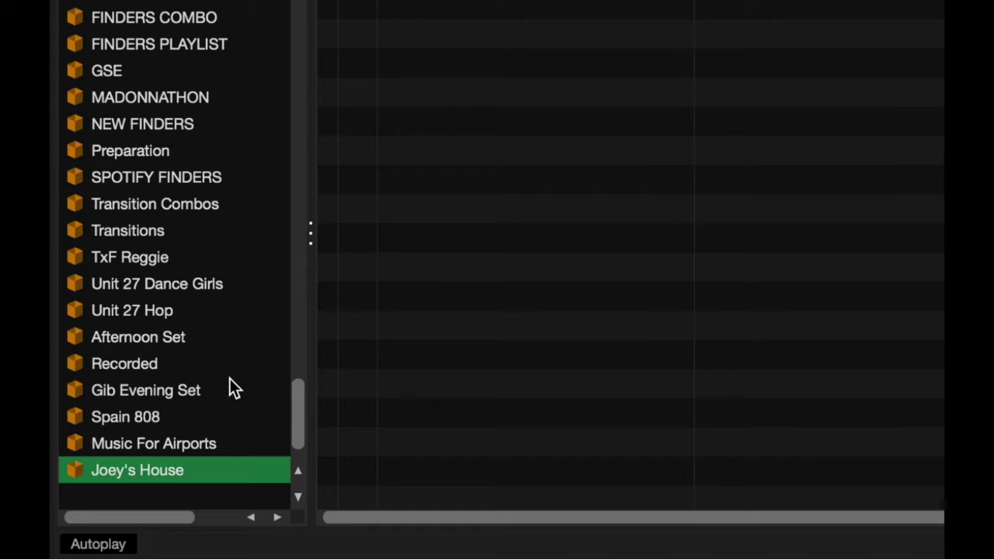
- From iTunes Recently Added, select The City That Drowned, Synths of Jupiter, Electric Mind, Handz Up, JayDee and Cola
{"action": "scroll", "coordinate": [230, 378], "scroll_direction": "up", "scroll_amount": 20}
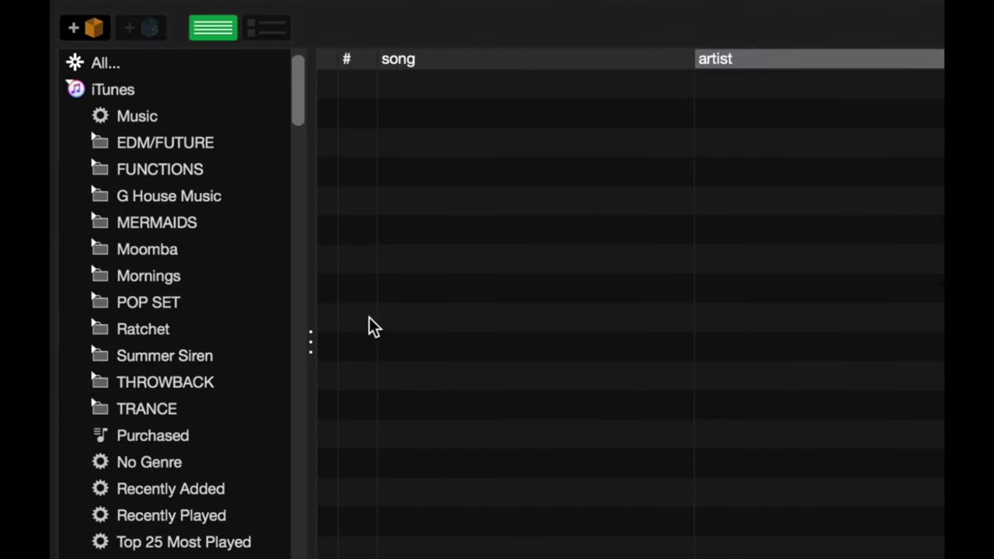
{"action": "scroll", "coordinate": [252, 358], "scroll_direction": "down", "scroll_amount": 1}
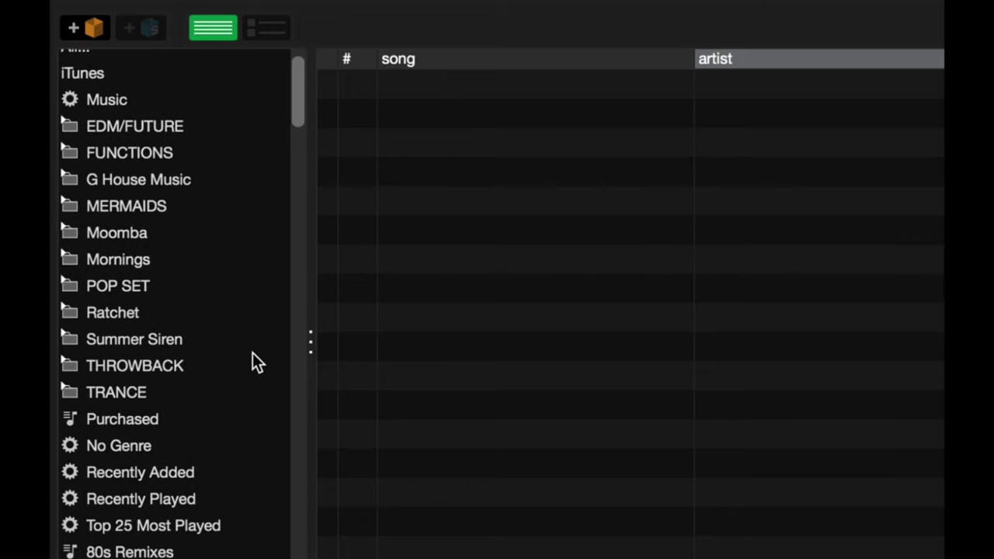
{"action": "left_click", "coordinate": [216, 470]}
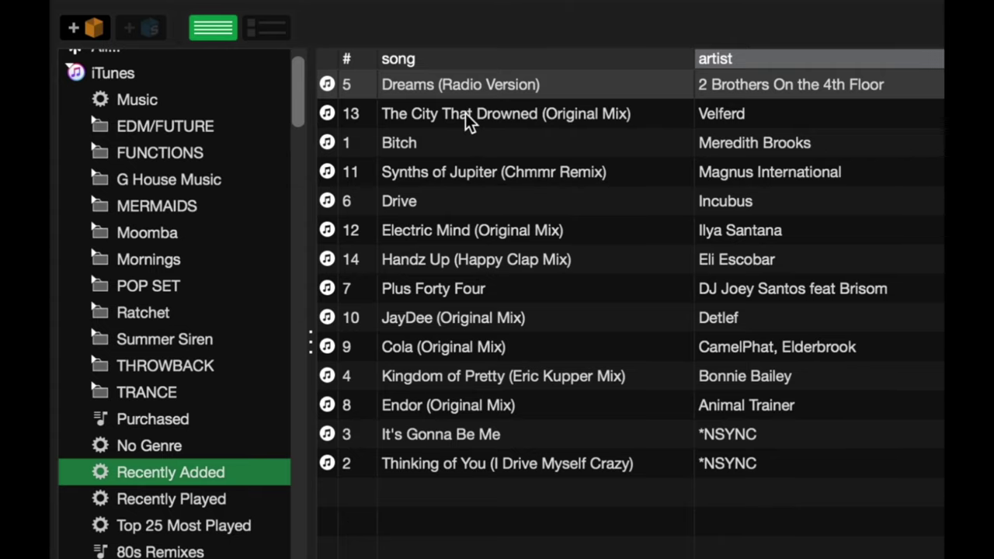
{"action": "left_click", "coordinate": [585, 120]}
{"action": "left_click", "coordinate": [528, 184], "text": "super"}
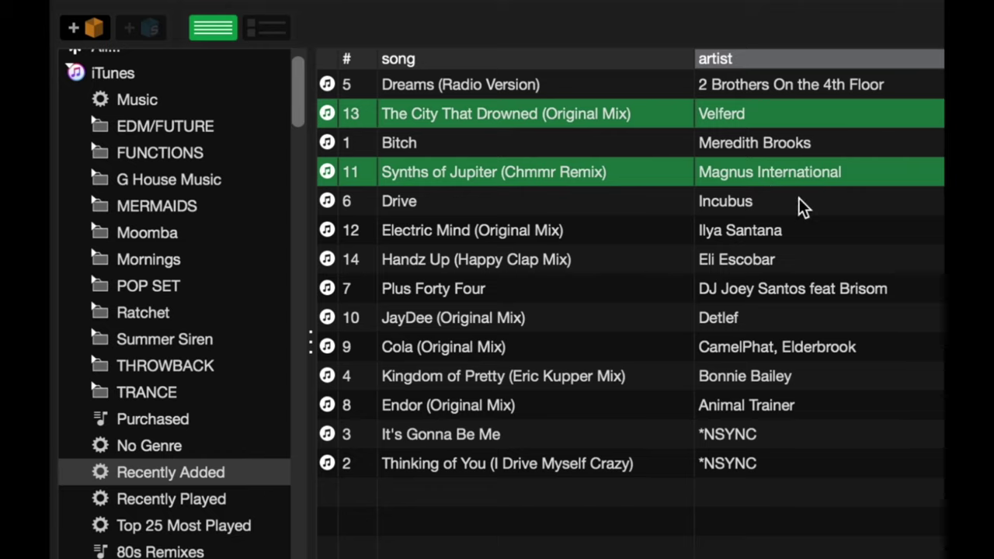
{"action": "left_click", "coordinate": [594, 231], "text": "super"}
{"action": "left_click", "coordinate": [642, 256], "text": "super"}
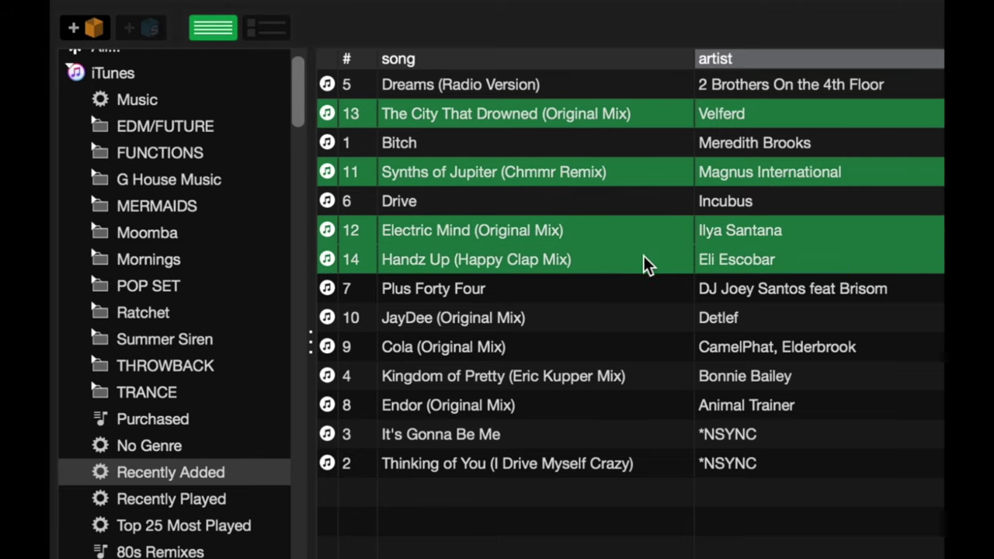
{"action": "left_click", "coordinate": [509, 318], "text": "super"}
{"action": "left_click", "coordinate": [578, 350], "text": "super"}
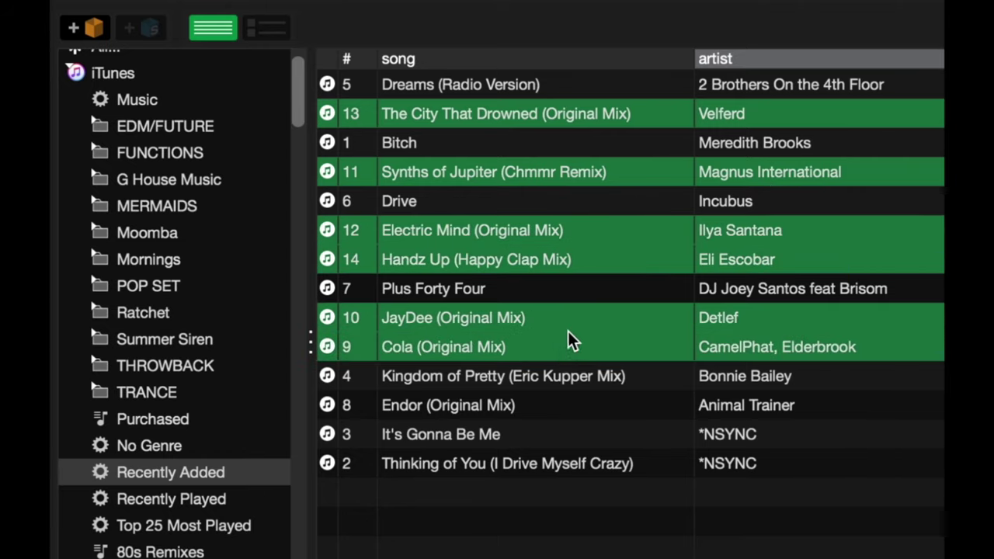
{"action": "scroll", "coordinate": [219, 355], "scroll_direction": "down", "scroll_amount": 15}
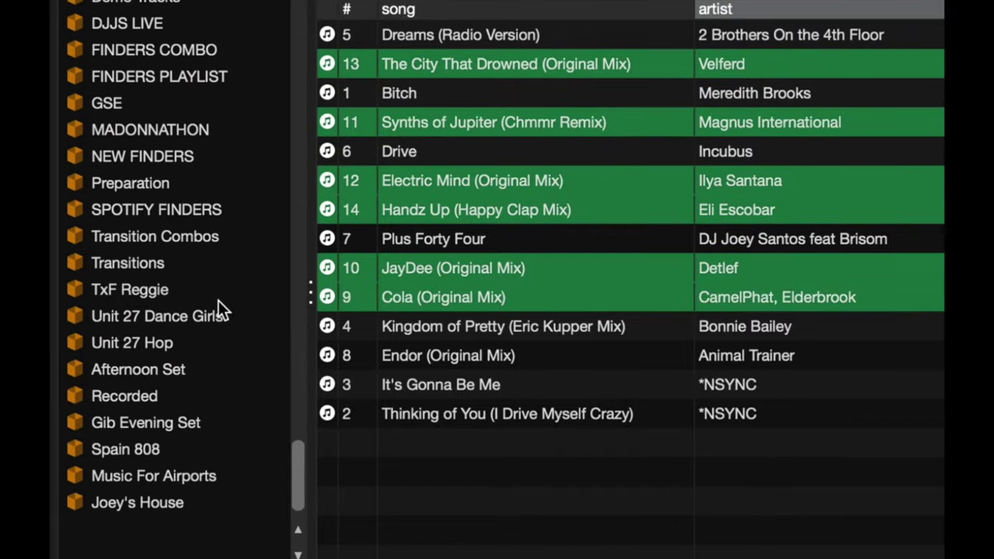
- Drag the six selected tracks onto the Joey's House crate
{"action": "left_click", "coordinate": [447, 295]}
{"action": "left_click_drag", "start_coordinate": [473, 295], "coordinate": [155, 503]}
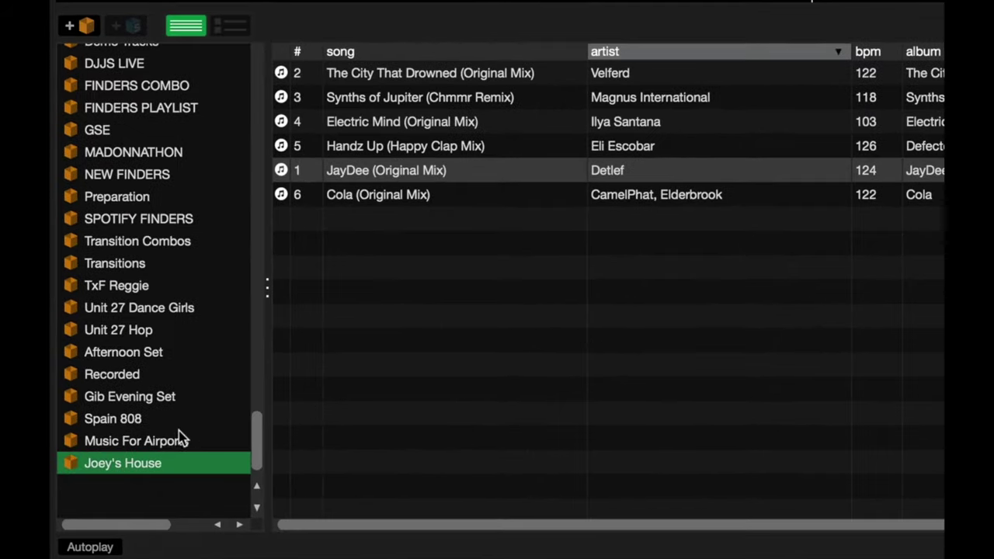
- Add a new crate named 'Joey's Deep House'
{"action": "left_click", "coordinate": [76, 30]}
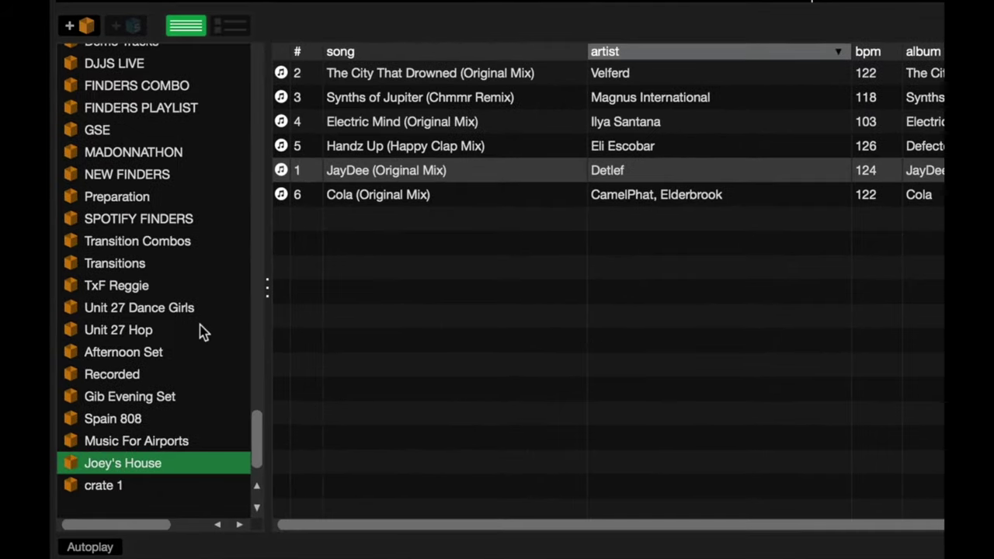
{"action": "double_click", "coordinate": [117, 485]}
{"action": "type", "text": "Joey"}
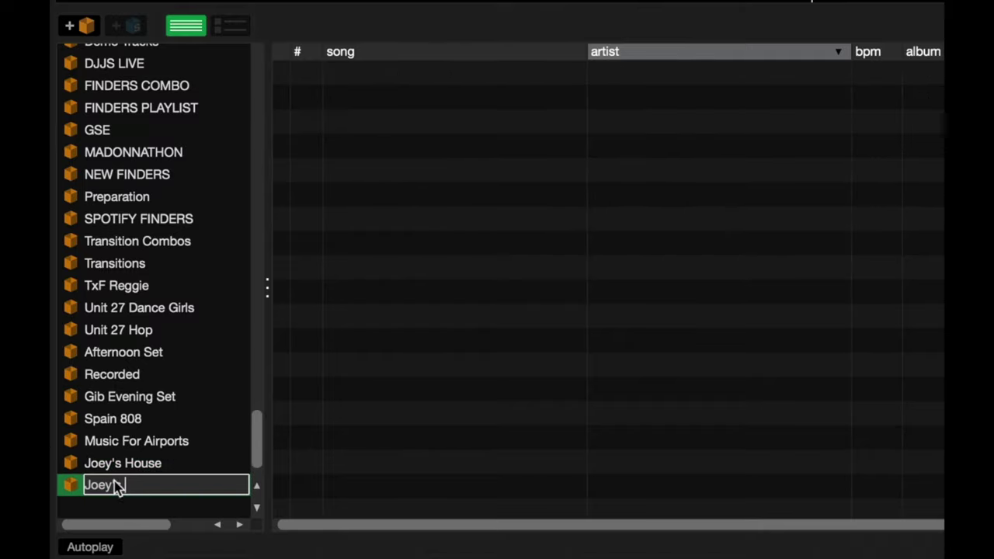
{"action": "type", "text": "'s Deep House"}
{"action": "key", "text": "Return"}
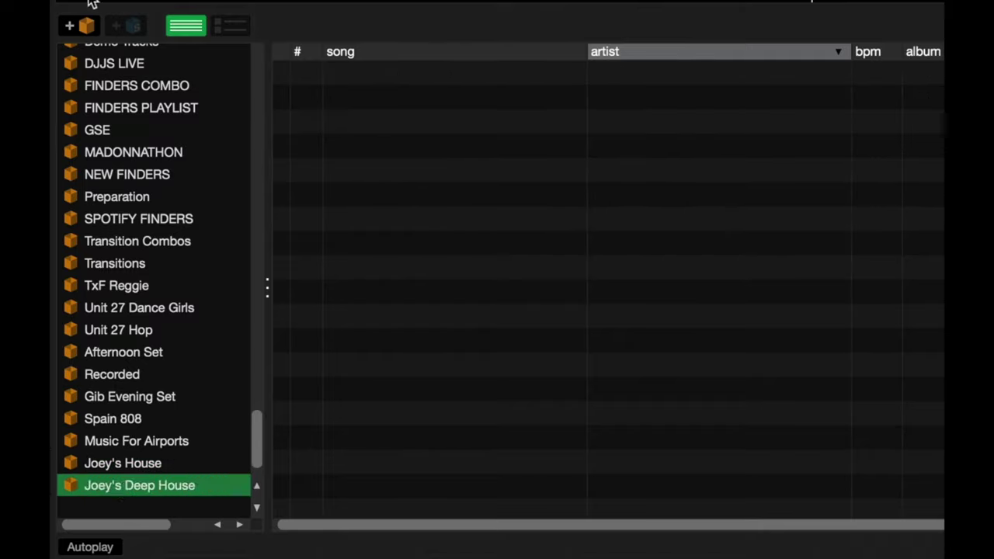
- Add another new crate named 'Joey's Tech House'
{"action": "left_click", "coordinate": [78, 28]}
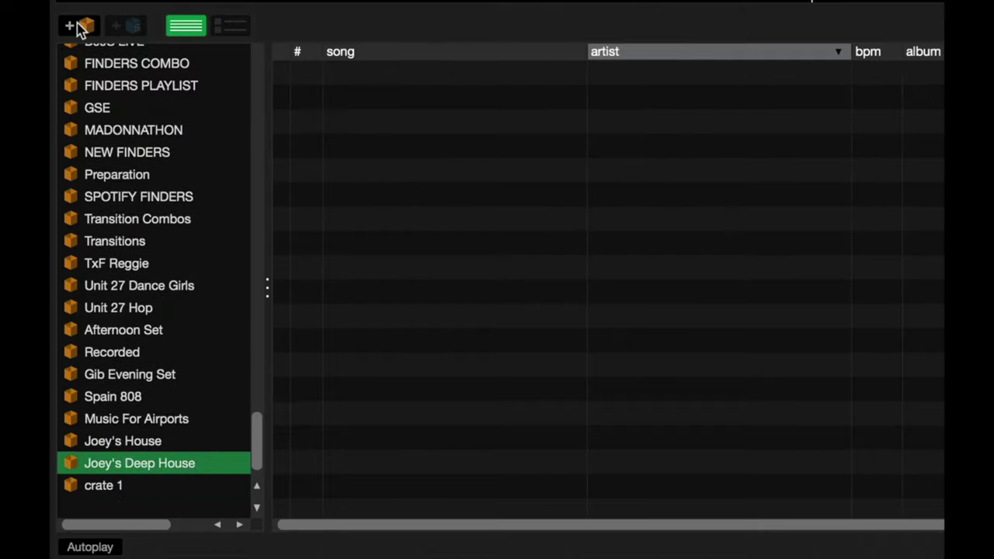
{"action": "double_click", "coordinate": [101, 481]}
{"action": "type", "text": "Joey's Tech House"}
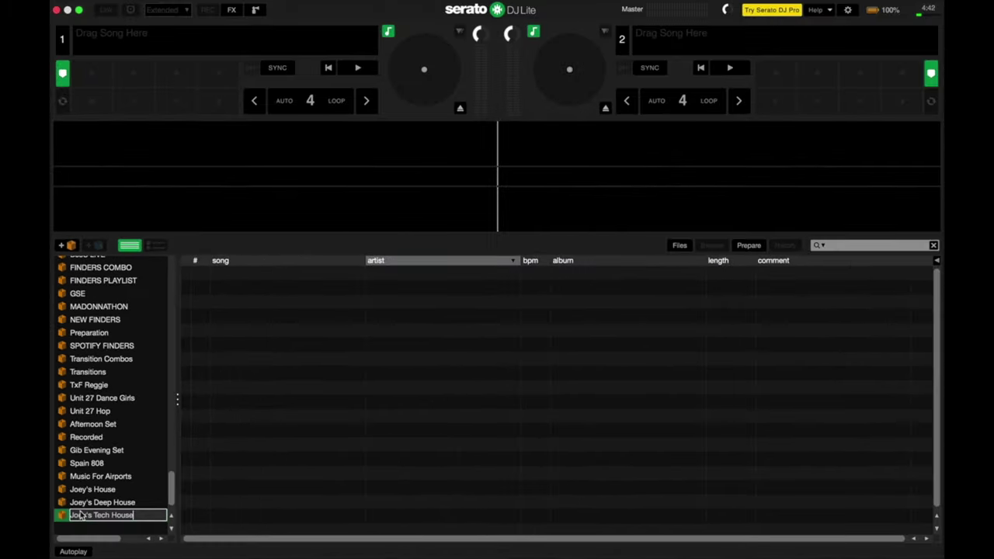
{"action": "key", "text": "Return"}
{"action": "scroll", "coordinate": [101, 509], "scroll_direction": "down", "scroll_amount": 1}
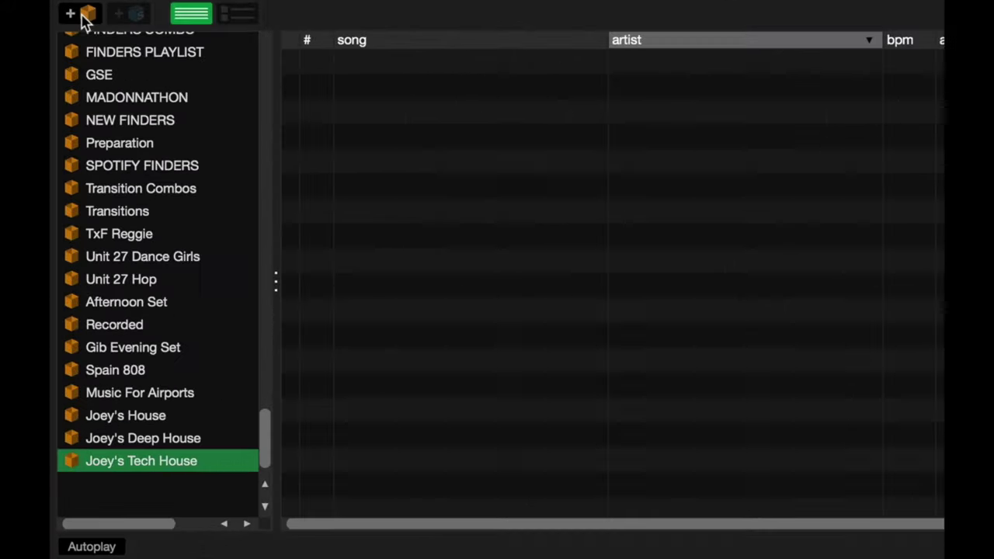
- Add the Joey's Gig crate and move Joey's House into it as a subcrate
{"action": "left_click", "coordinate": [71, 247]}
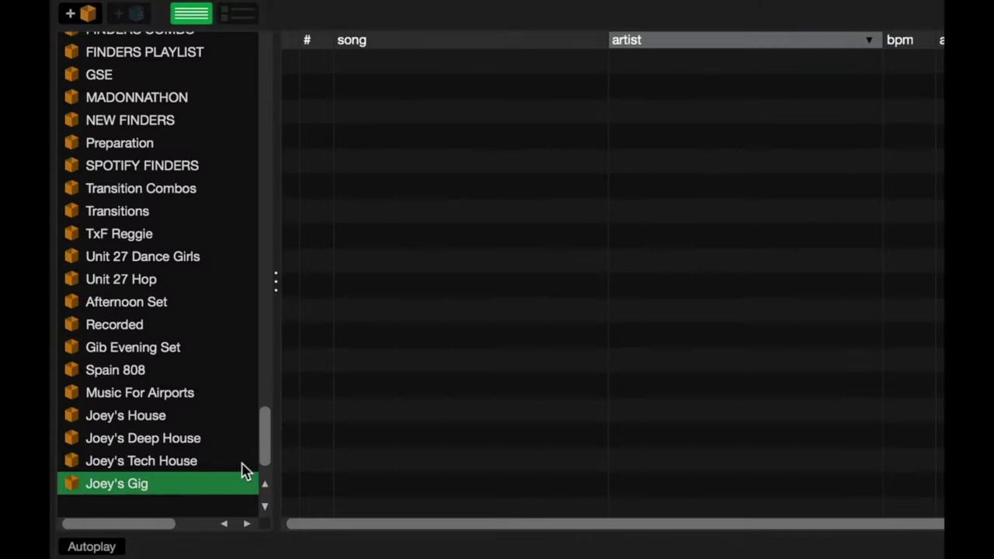
{"action": "left_click", "coordinate": [135, 416]}
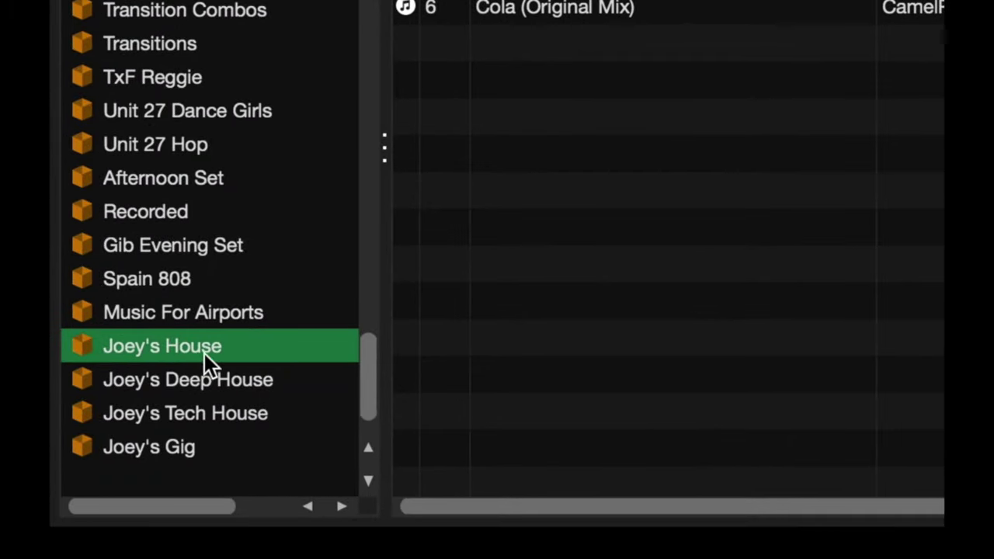
{"action": "left_click_drag", "start_coordinate": [131, 349], "coordinate": [175, 449]}
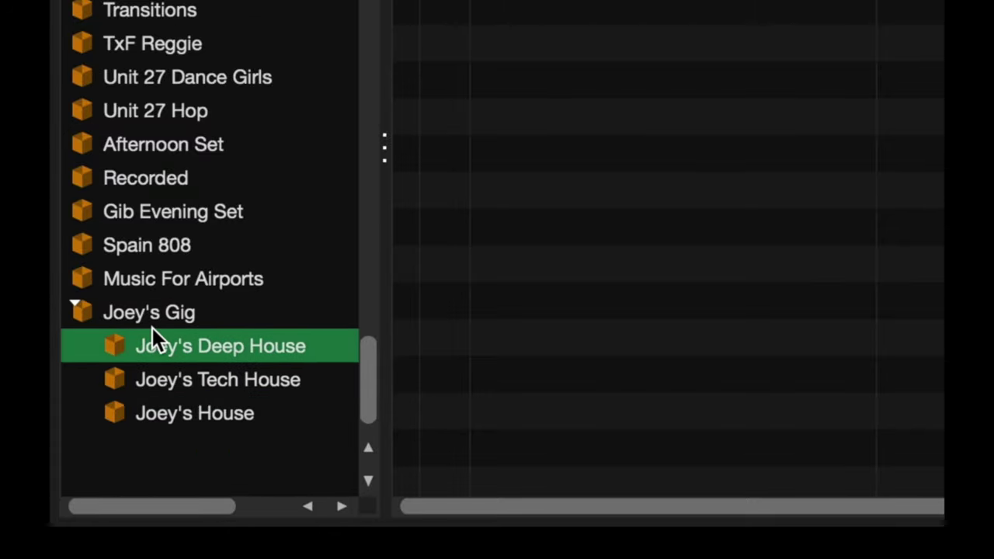
- Show Joey's Gig's six tracks and expand then collapse its three sub-crates
{"action": "left_click", "coordinate": [260, 318]}
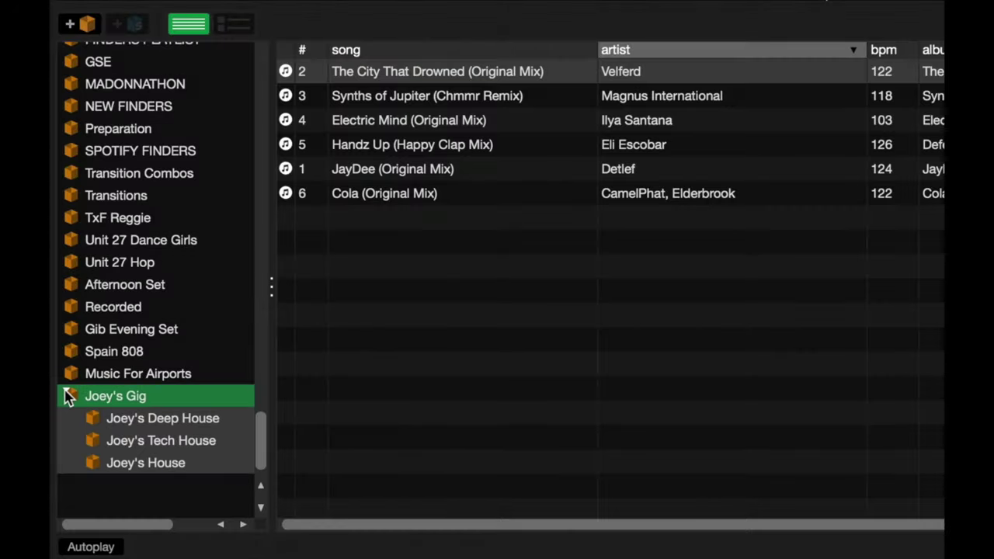
{"action": "left_click", "coordinate": [65, 391]}
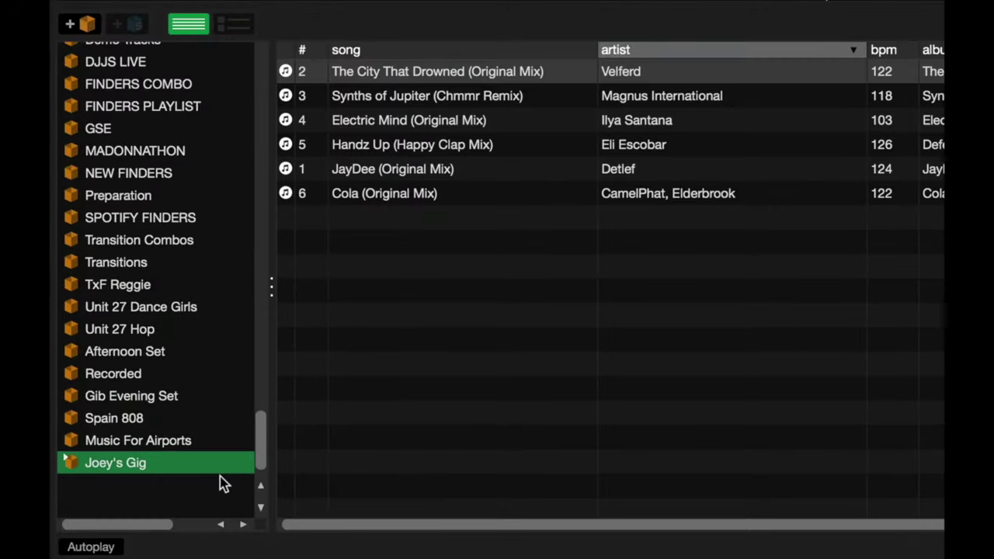
{"action": "left_click", "coordinate": [66, 461]}
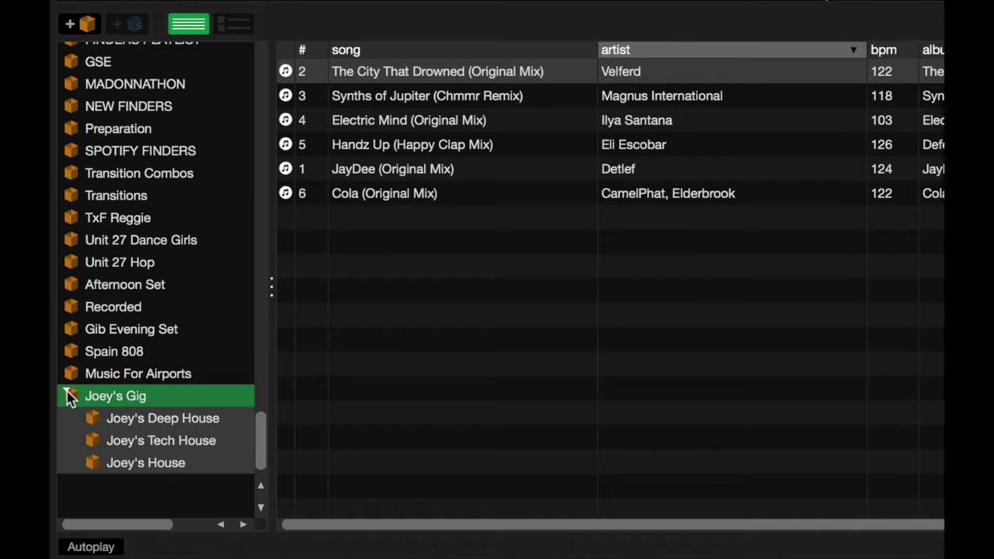
{"action": "left_click", "coordinate": [67, 397]}
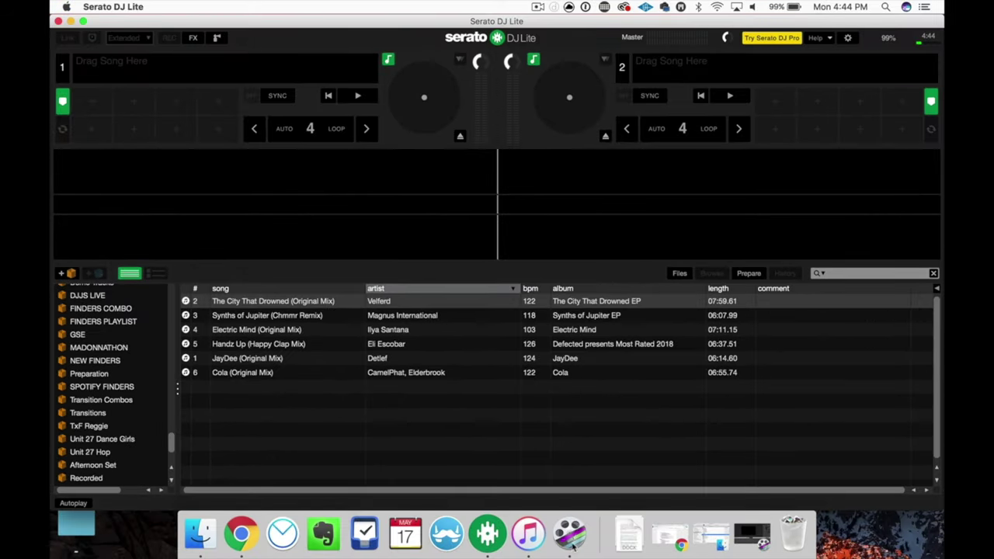
- Back in iTunes, create two new empty playlists with File > New > Playlist
{"action": "left_click", "coordinate": [528, 532]}
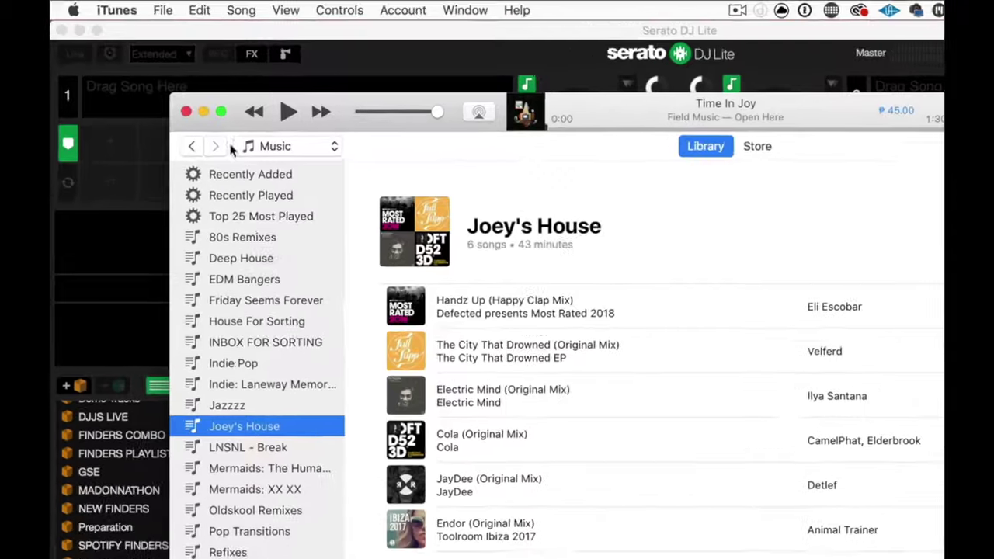
{"action": "left_click", "coordinate": [132, 6]}
{"action": "mouse_move", "coordinate": [227, 40]}
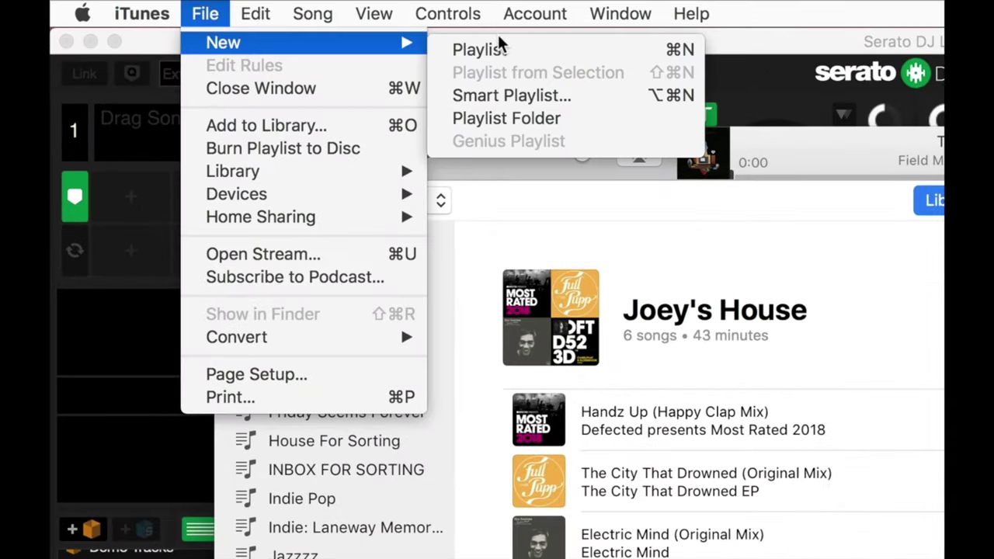
{"action": "left_click", "coordinate": [480, 47]}
{"action": "left_click", "coordinate": [243, 17]}
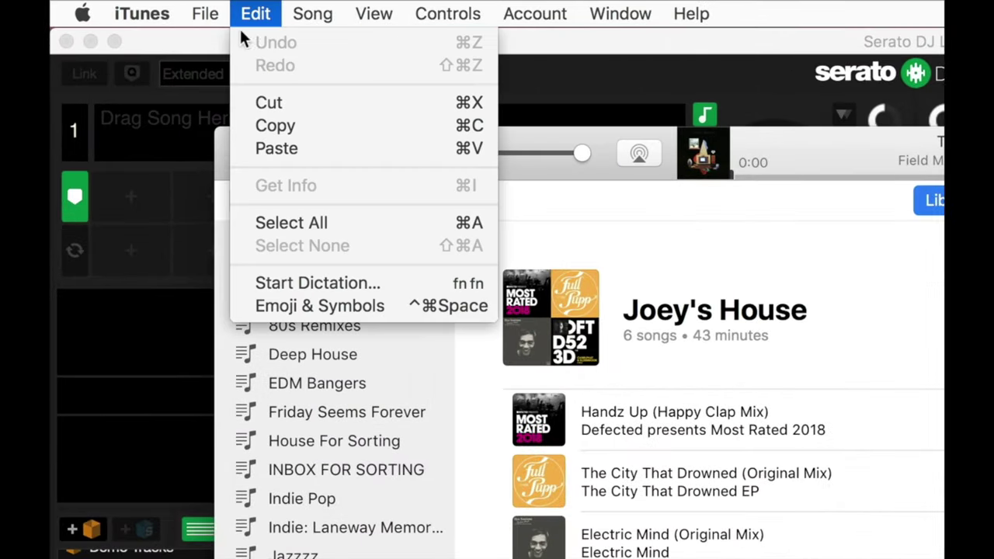
{"action": "mouse_move", "coordinate": [225, 42]}
{"action": "left_click", "coordinate": [458, 51]}
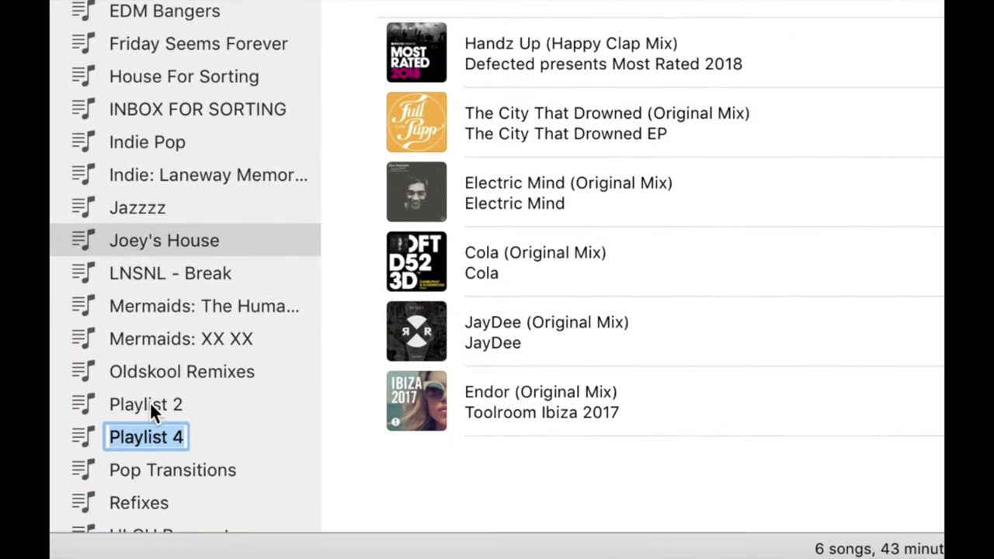
- Rename Playlist 2 to 'Joey's Deep House' and Playlist 4 to 'Joey's Tech House'
{"action": "left_click", "coordinate": [150, 404]}
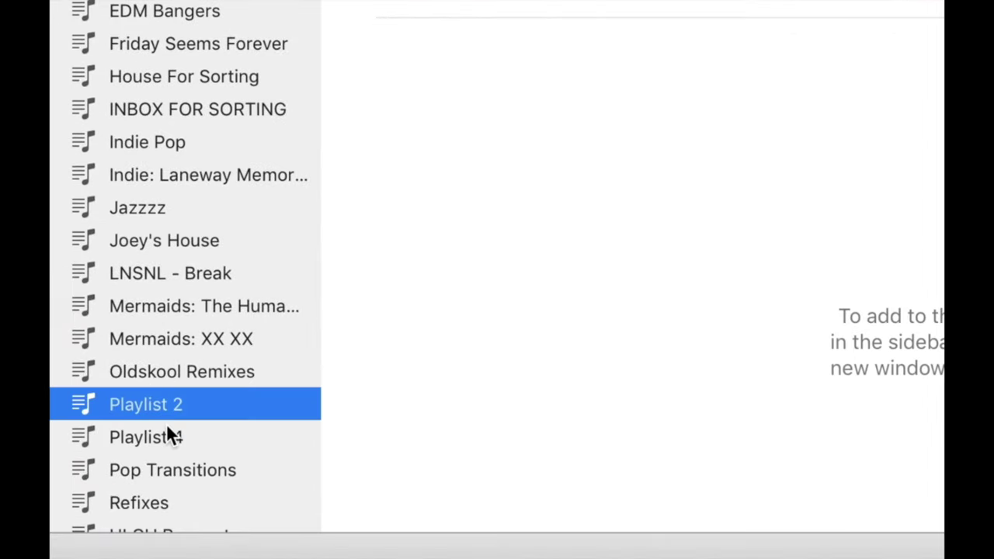
{"action": "left_click", "coordinate": [152, 404]}
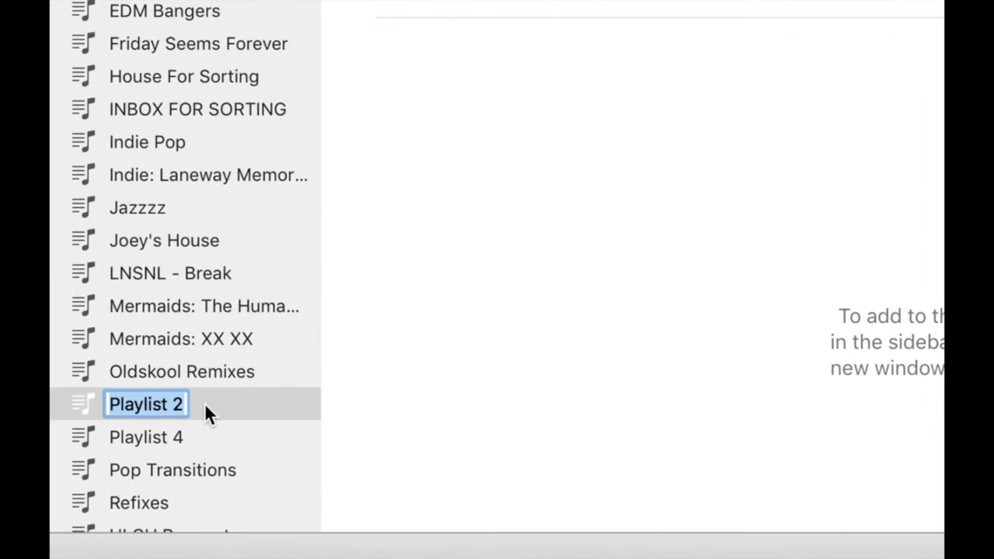
{"action": "type", "text": "Joey's"}
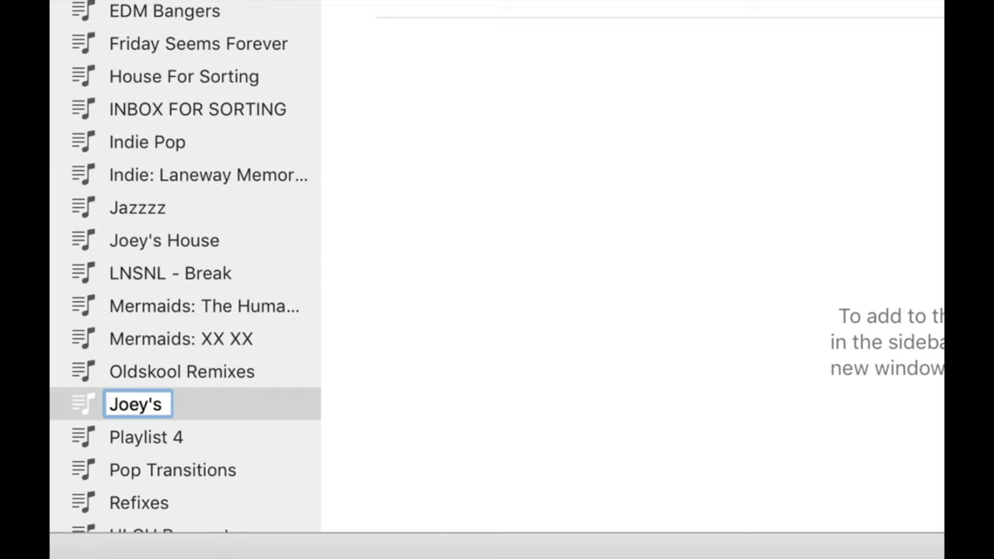
{"action": "type", "text": " Deep House"}
{"action": "key", "text": "Return"}
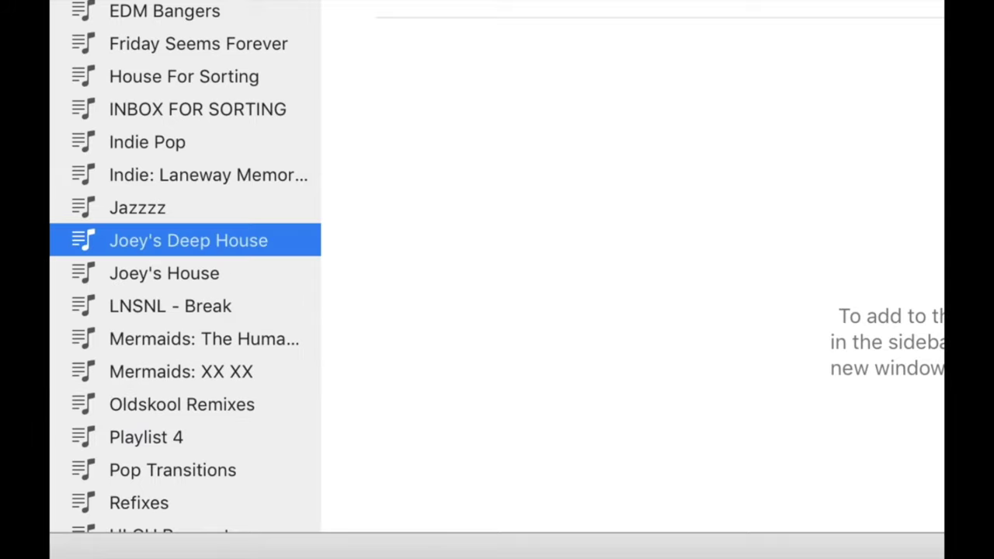
{"action": "left_click", "coordinate": [147, 440]}
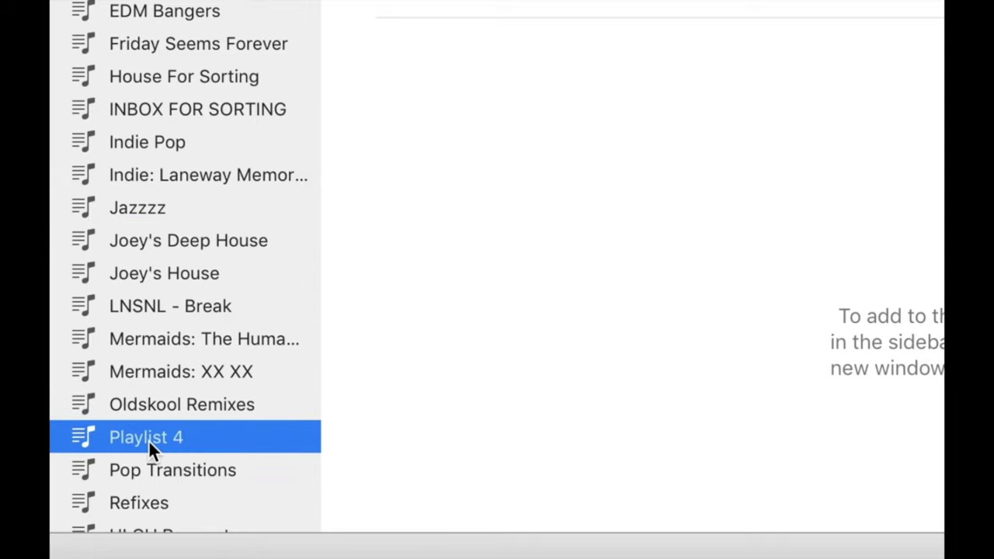
{"action": "left_click", "coordinate": [148, 440]}
{"action": "type", "text": "Joey's Te"}
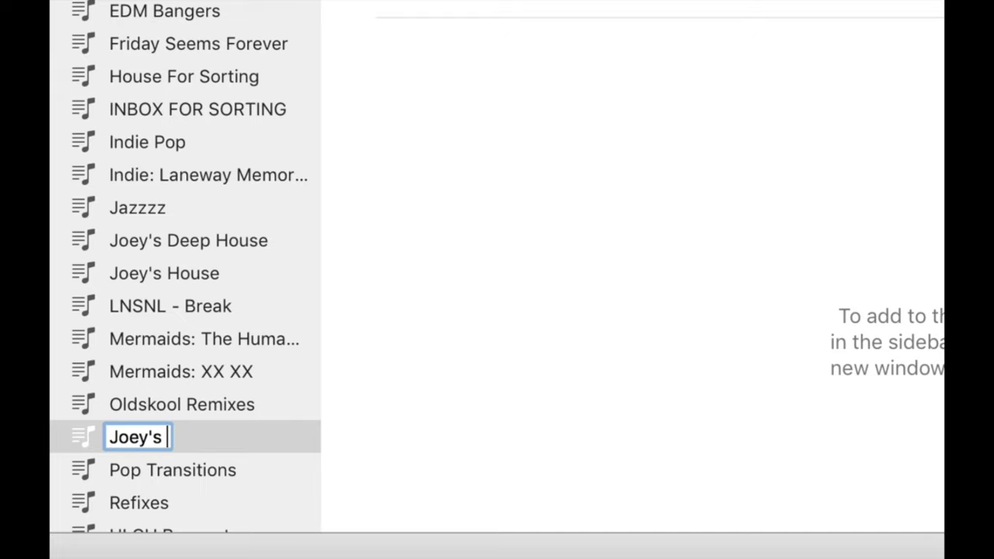
{"action": "type", "text": "ch House"}
{"action": "key", "text": "Return"}
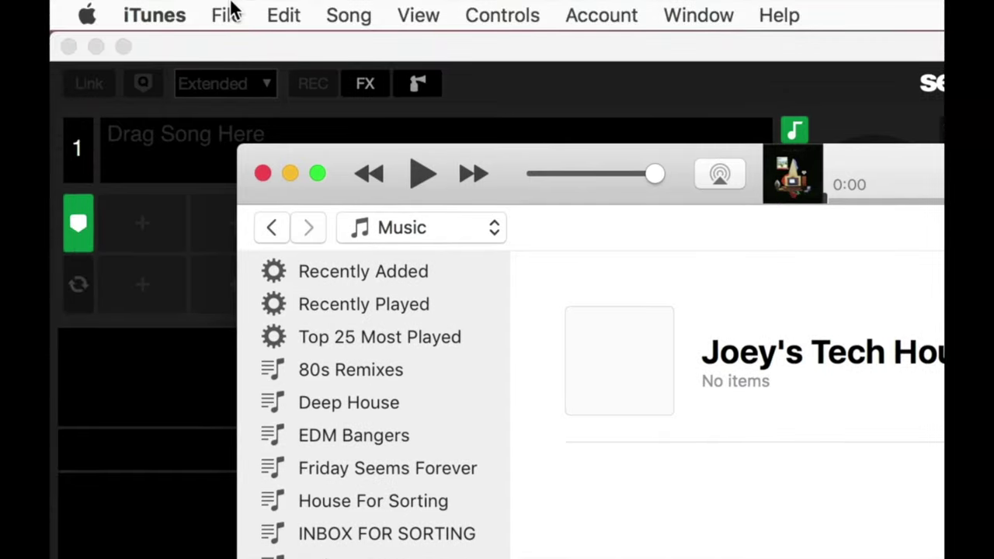
- Create a new iTunes playlist folder from the File > New menu and name it 'Joey's Gig'
{"action": "left_click", "coordinate": [228, 13]}
{"action": "mouse_move", "coordinate": [247, 48]}
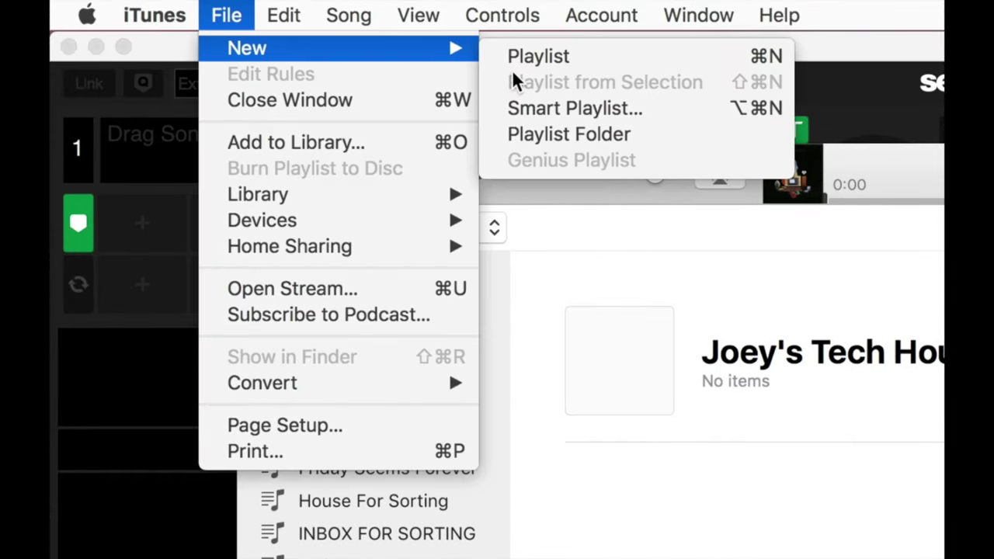
{"action": "left_click", "coordinate": [583, 144]}
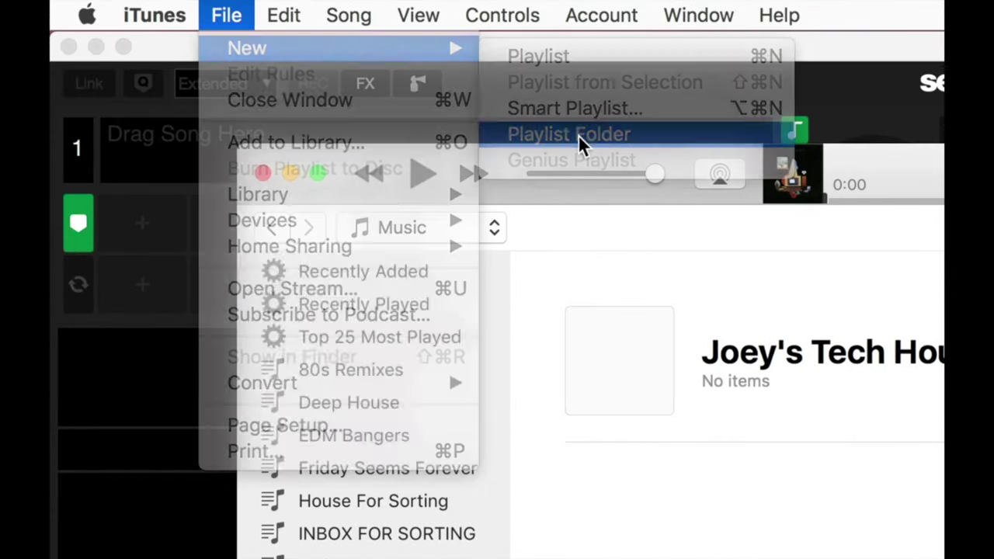
{"action": "type", "text": "Joey's Gig"}
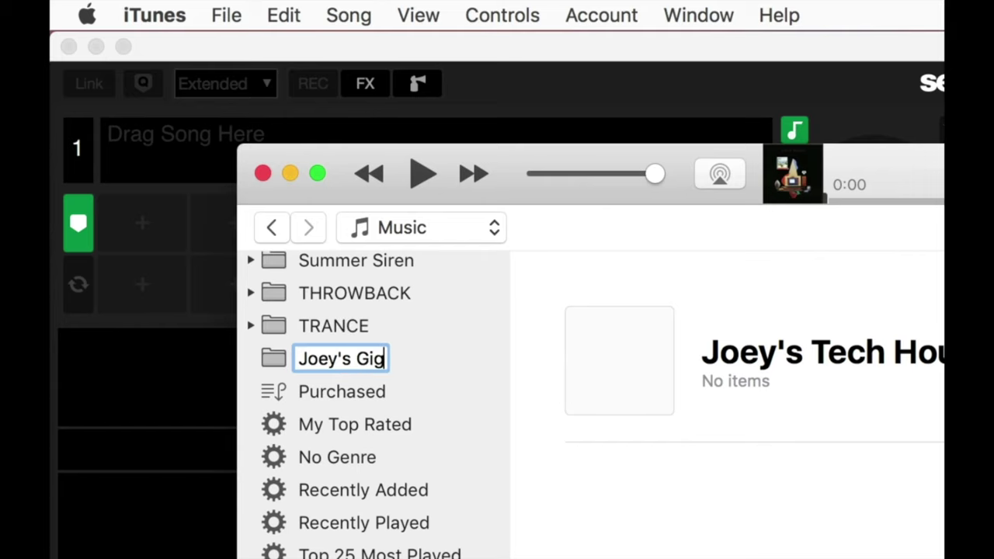
{"action": "key", "text": "Return"}
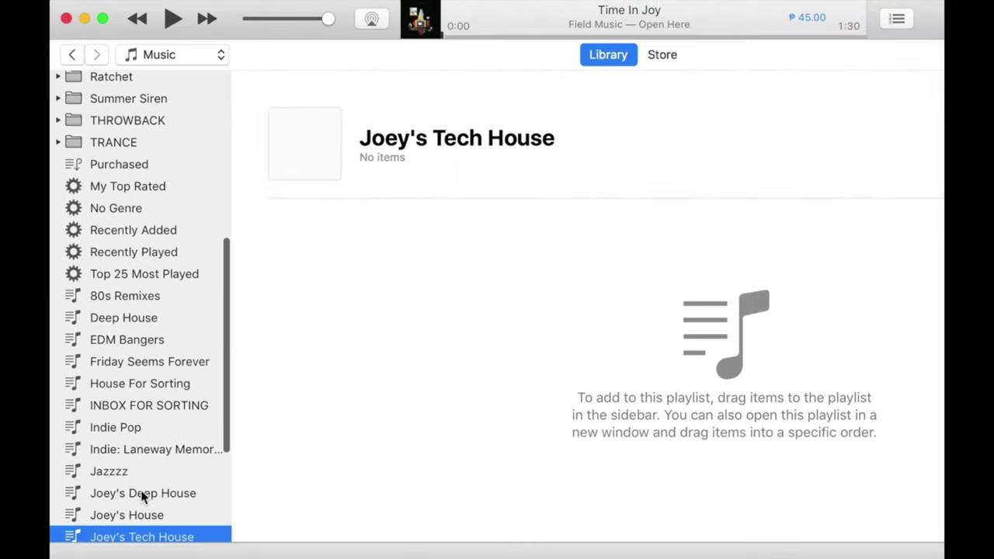
- Drag the Joey's Deep House and Joey's Tech House playlists from the sidebar onto the Joey's Gig folder
{"action": "left_click", "coordinate": [142, 495]}
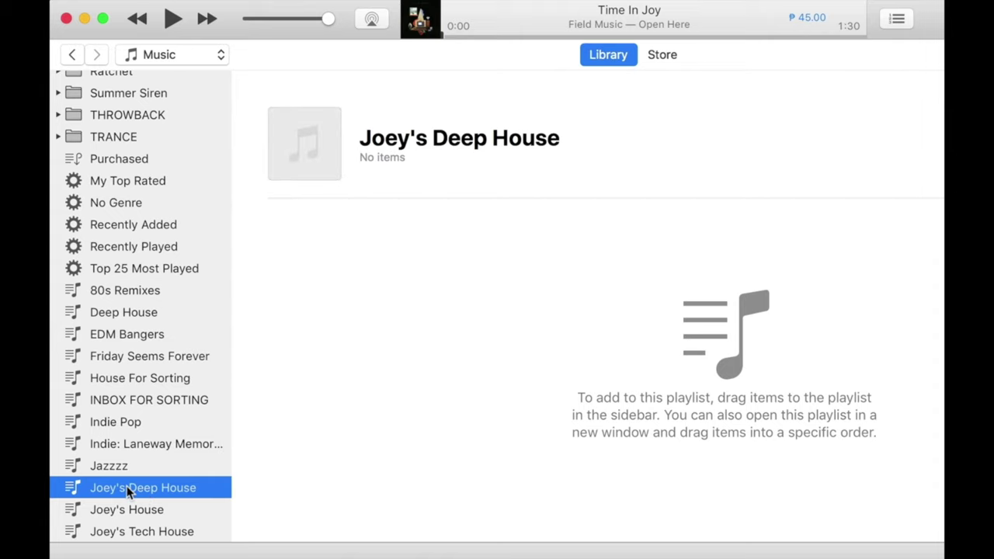
{"action": "left_click_drag", "start_coordinate": [128, 491], "coordinate": [124, 222]}
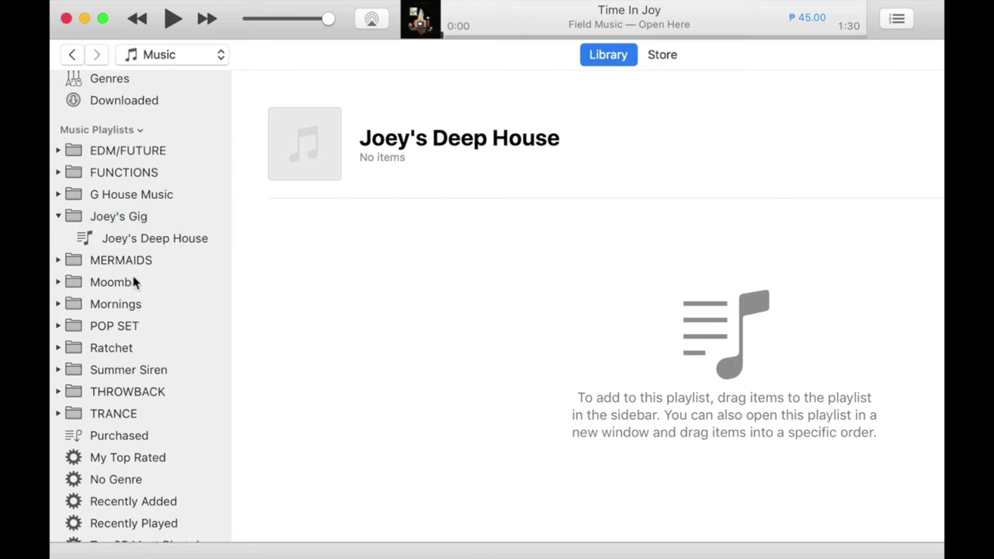
{"action": "scroll", "coordinate": [135, 282], "scroll_direction": "down", "scroll_amount": 5}
{"action": "left_click", "coordinate": [123, 476]}
{"action": "scroll", "coordinate": [120, 482], "scroll_direction": "up", "scroll_amount": 2}
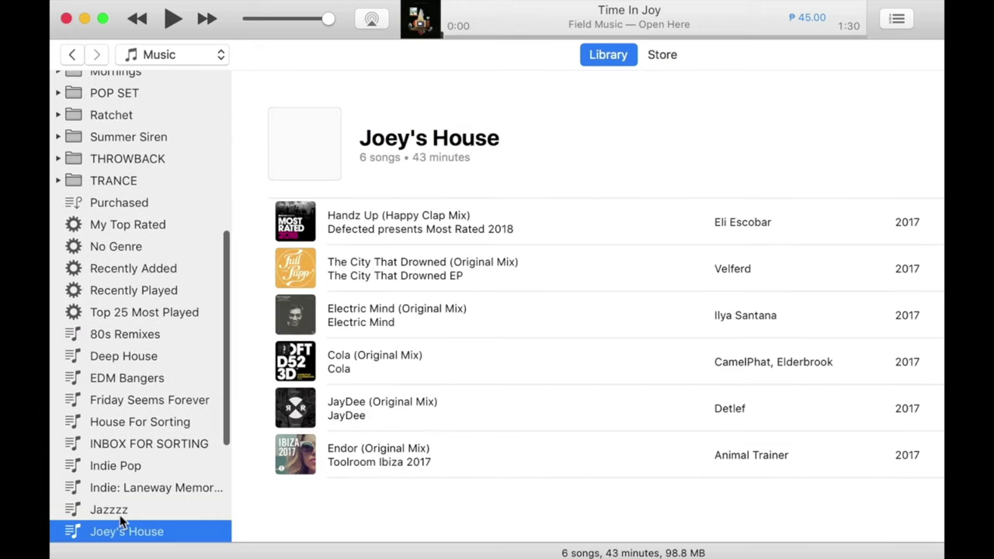
{"action": "scroll", "coordinate": [120, 482], "scroll_direction": "down", "scroll_amount": 5}
{"action": "left_click_drag", "start_coordinate": [125, 347], "coordinate": [96, 207]}
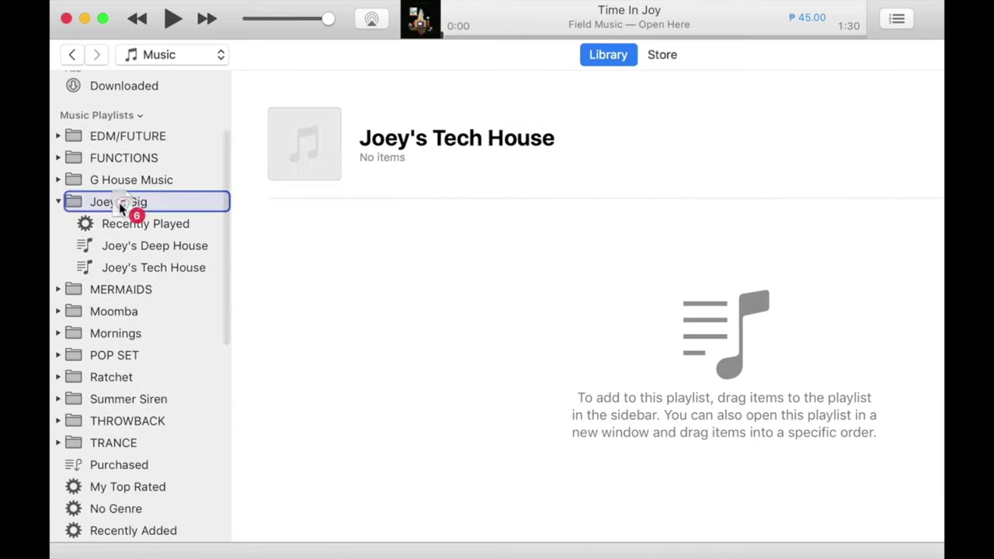